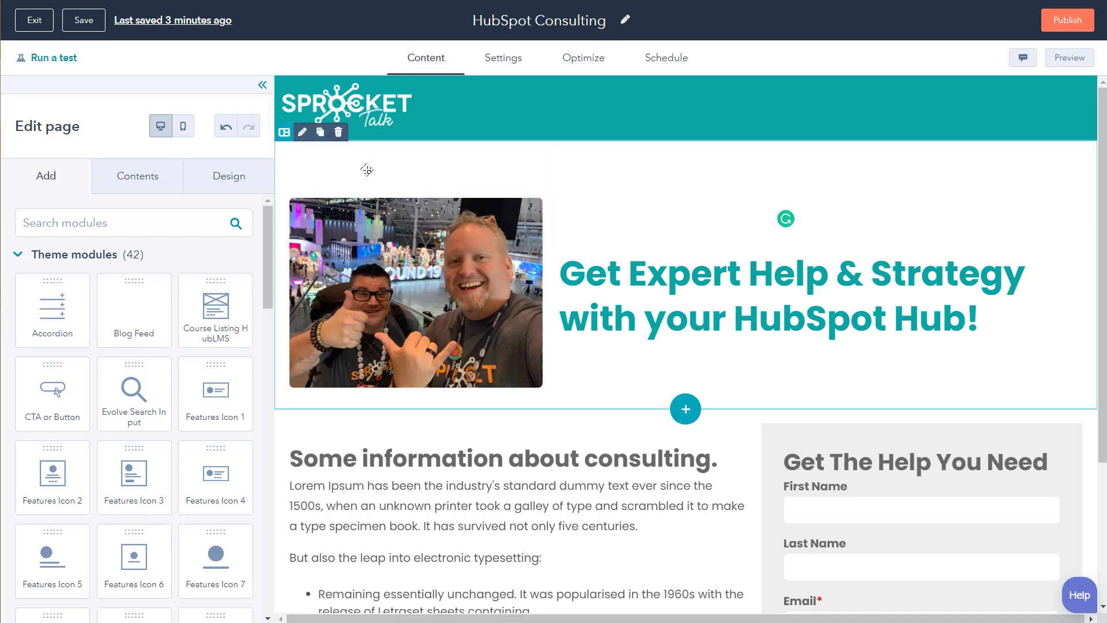
# Open the form module under "Get The Help You Need" on the HubSpot Consulting page for editing.
pyautogui.click(263, 85)
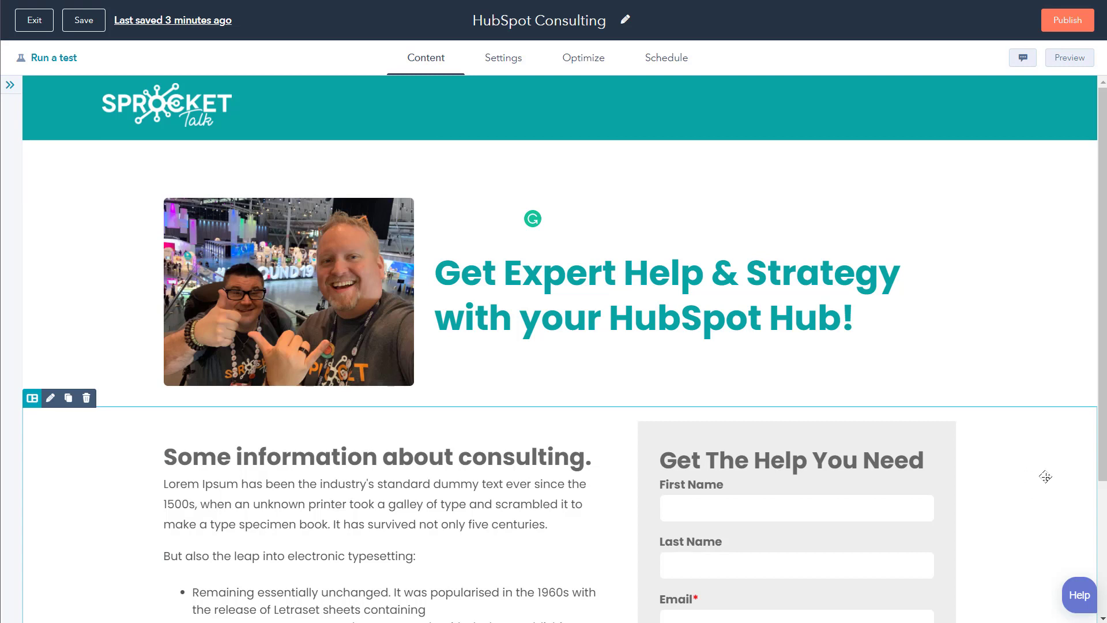
pyautogui.scroll(-1, 1034, 461)
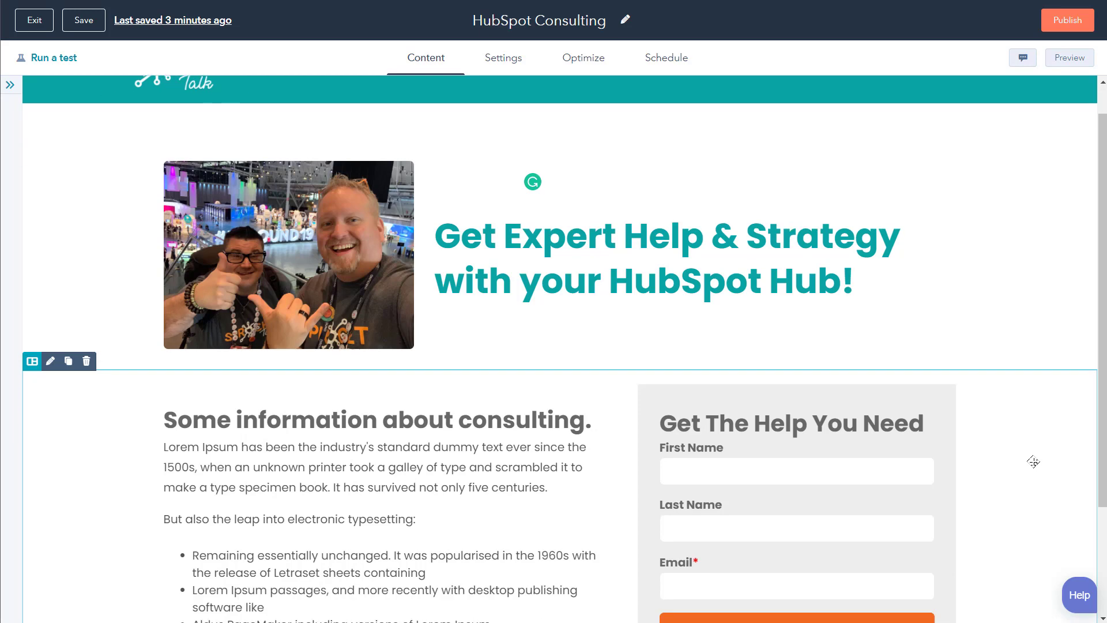
pyautogui.scroll(-4, 1034, 462)
pyautogui.scroll(4, 1005, 404)
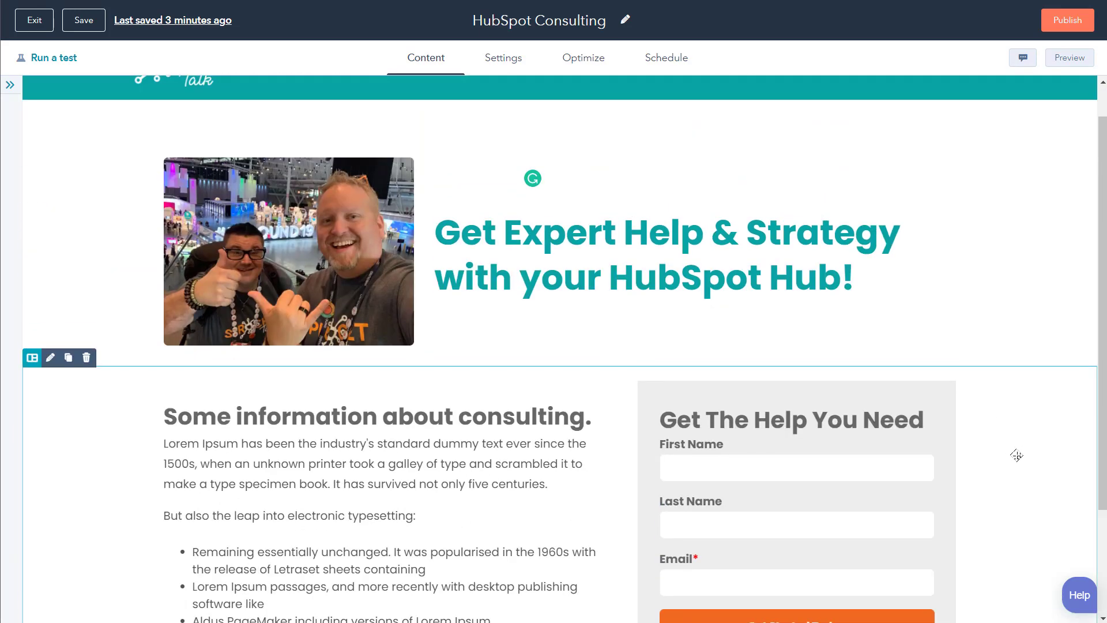
pyautogui.scroll(1, 1018, 461)
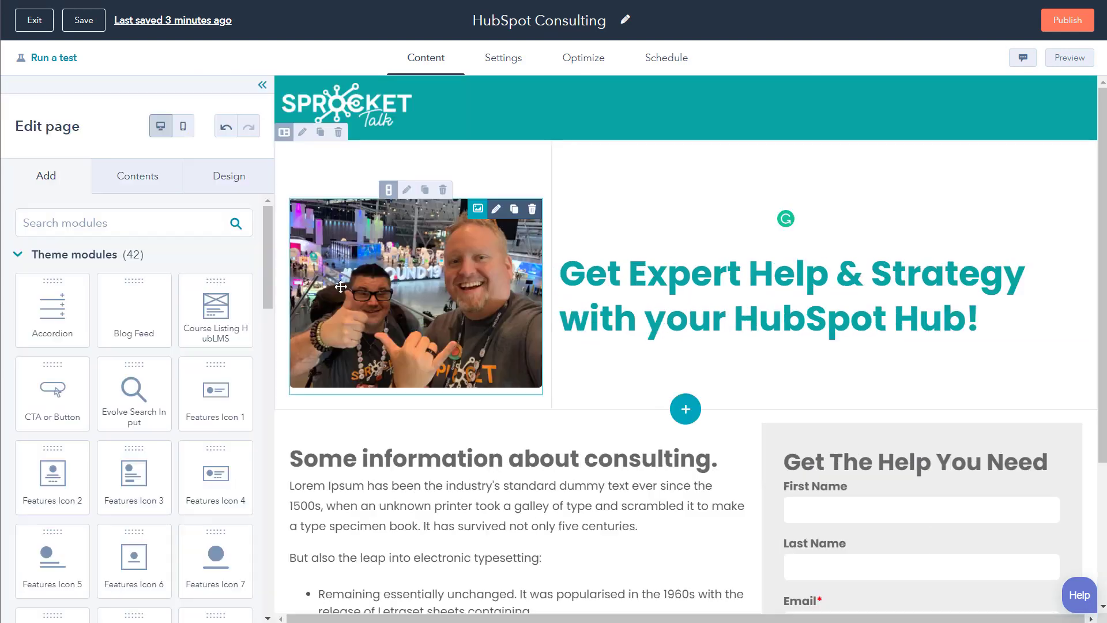
pyautogui.scroll(-2, 850, 444)
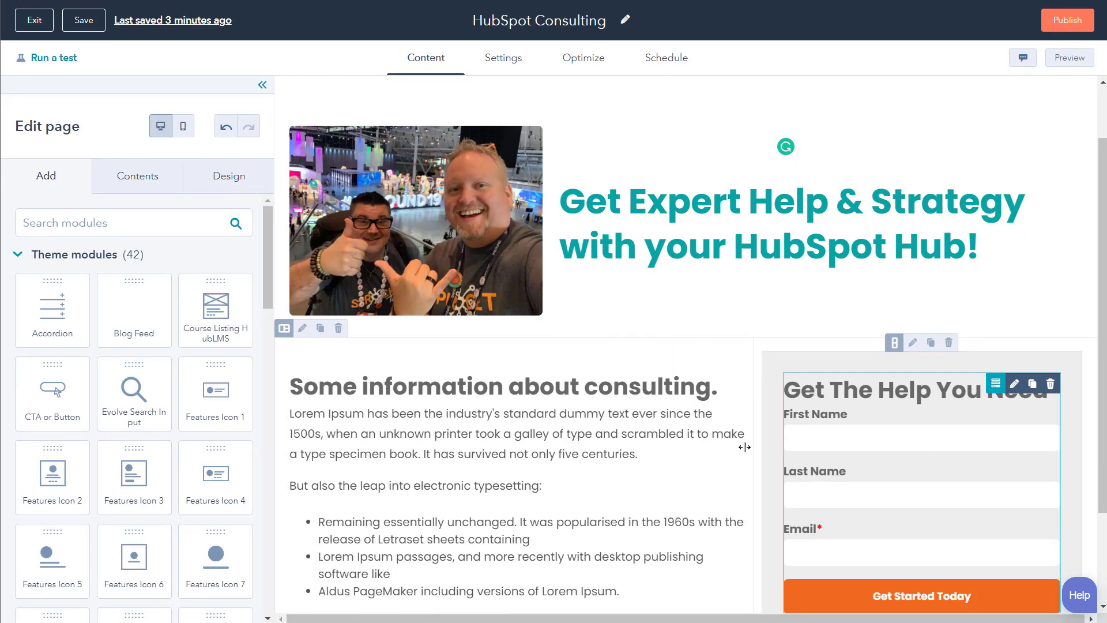
pyautogui.click(907, 440)
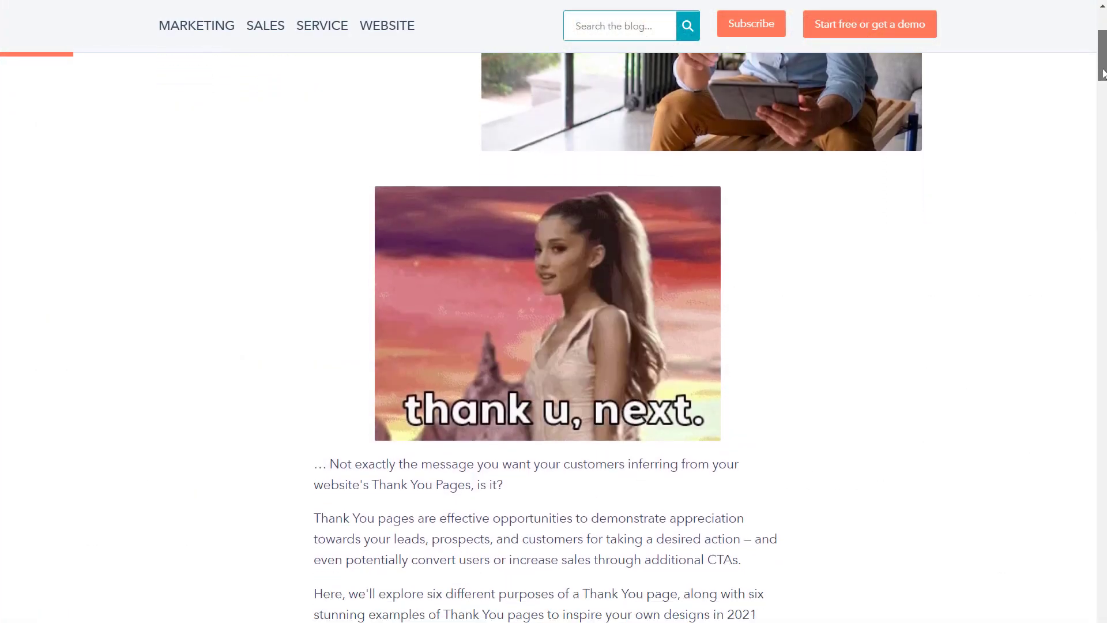
# Examine the form's Thank you settings, including the redirect and inline message options and the message editor.
pyautogui.moveTo(1104, 74); pyautogui.dragTo(1104, 297)
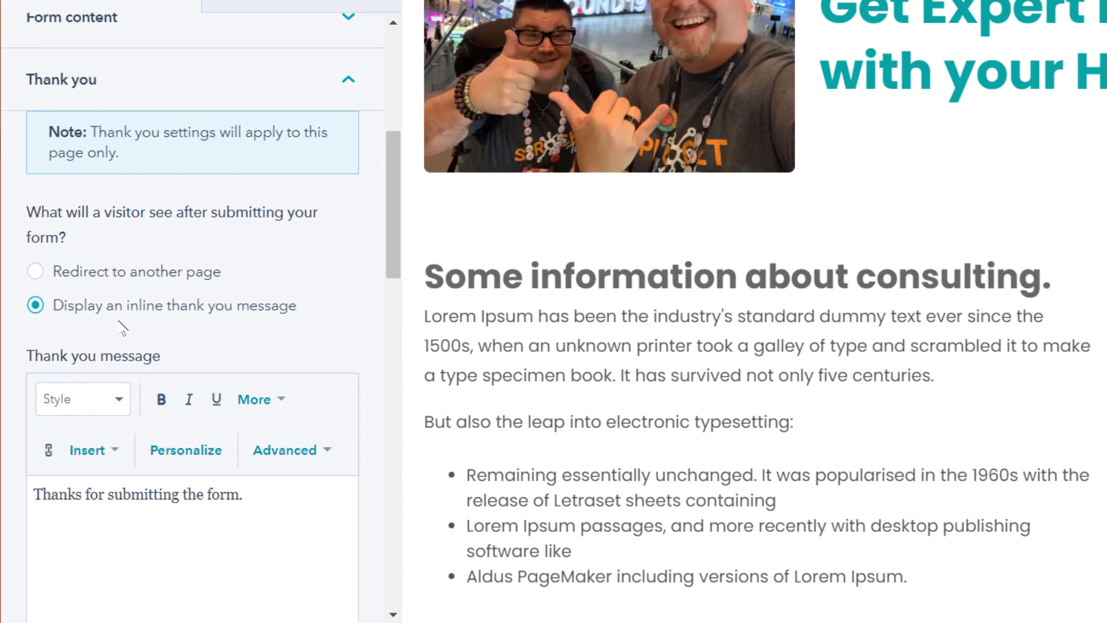
pyautogui.scroll(-2, 119, 325)
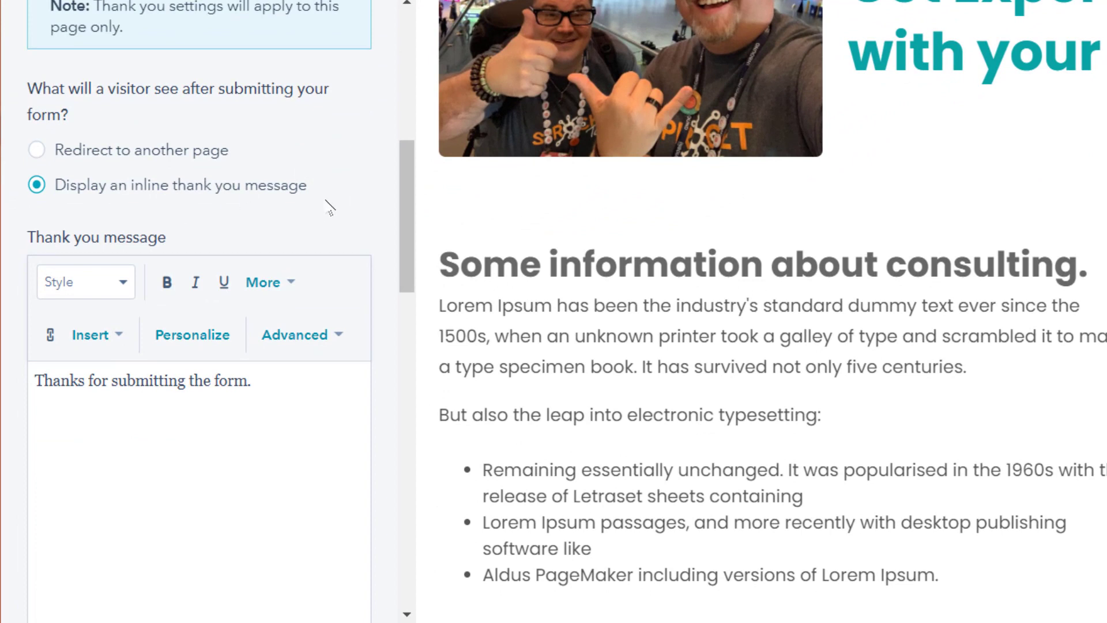
pyautogui.scroll(-2, 328, 205)
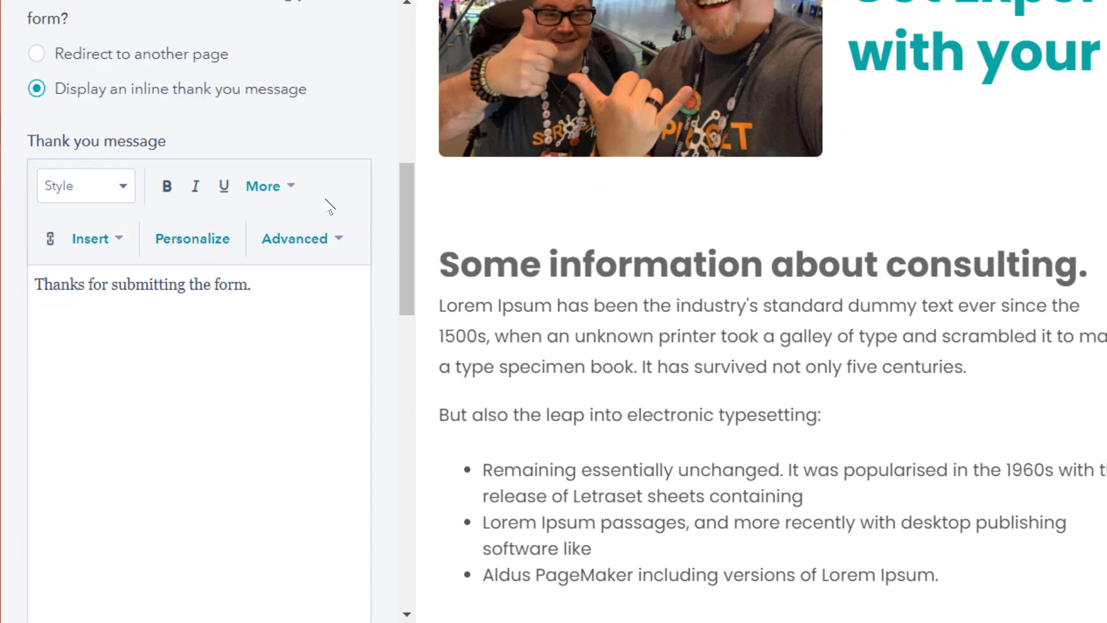
pyautogui.scroll(-2, 186, 334)
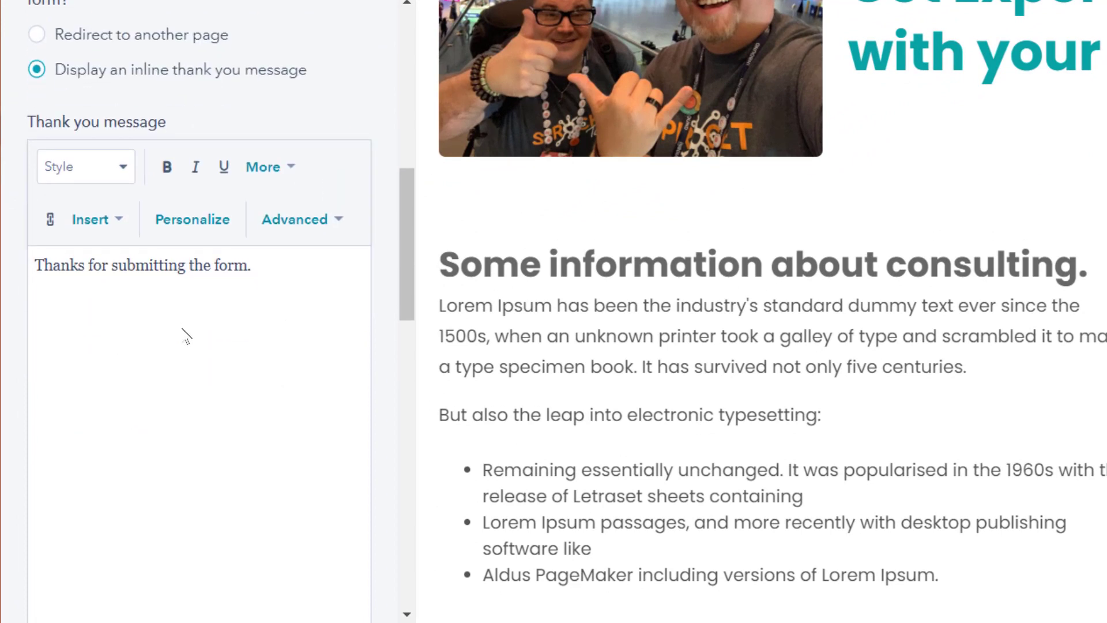
pyautogui.scroll(2, 195, 310)
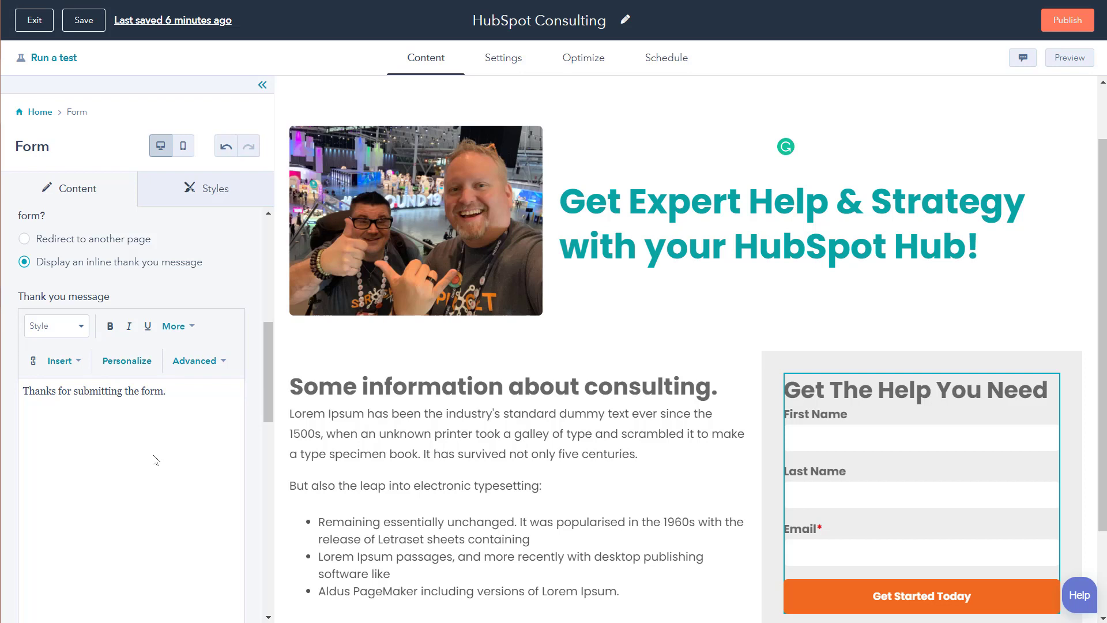
pyautogui.scroll(3, 141, 438)
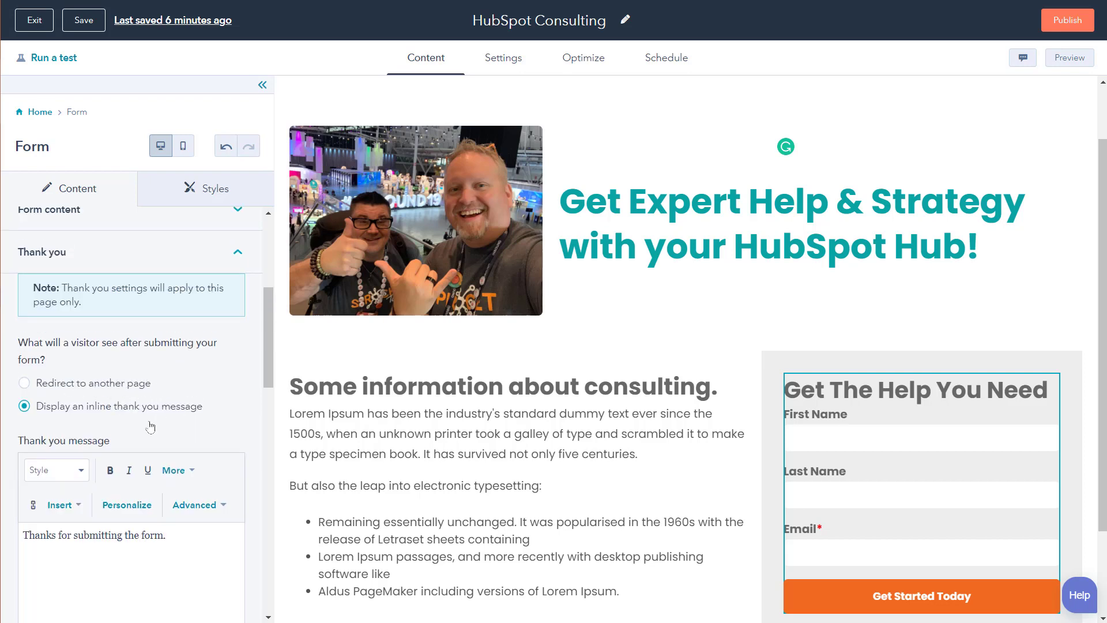
pyautogui.scroll(-1, 150, 427)
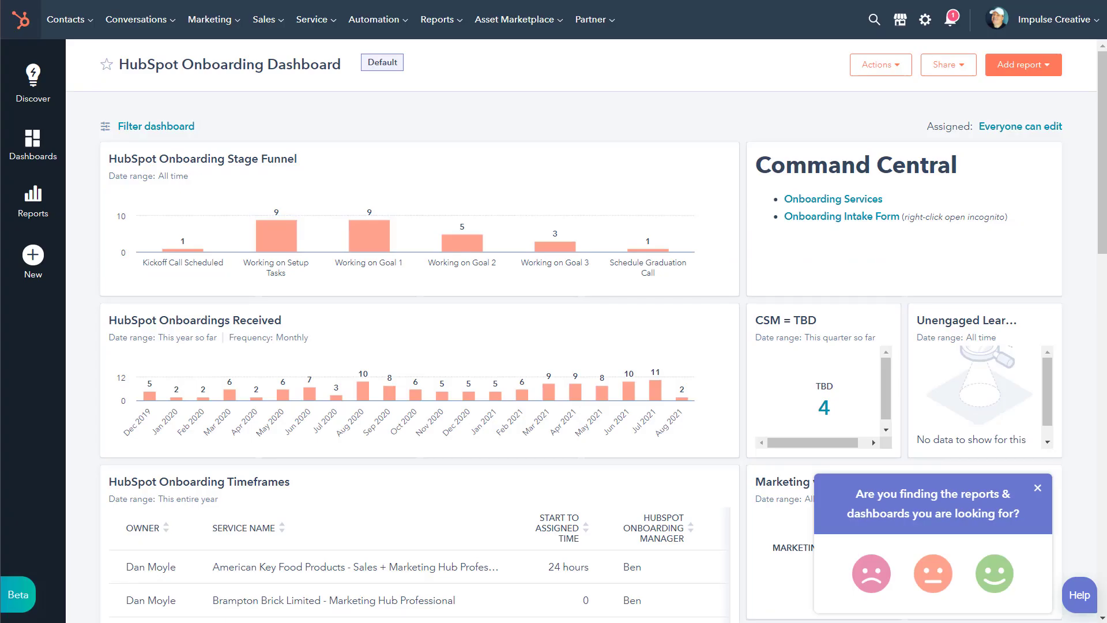
# Copy the embed code of the HubSpot Training meeting from the list of sales meetings and close the embed dialog.
pyautogui.click(264, 19)
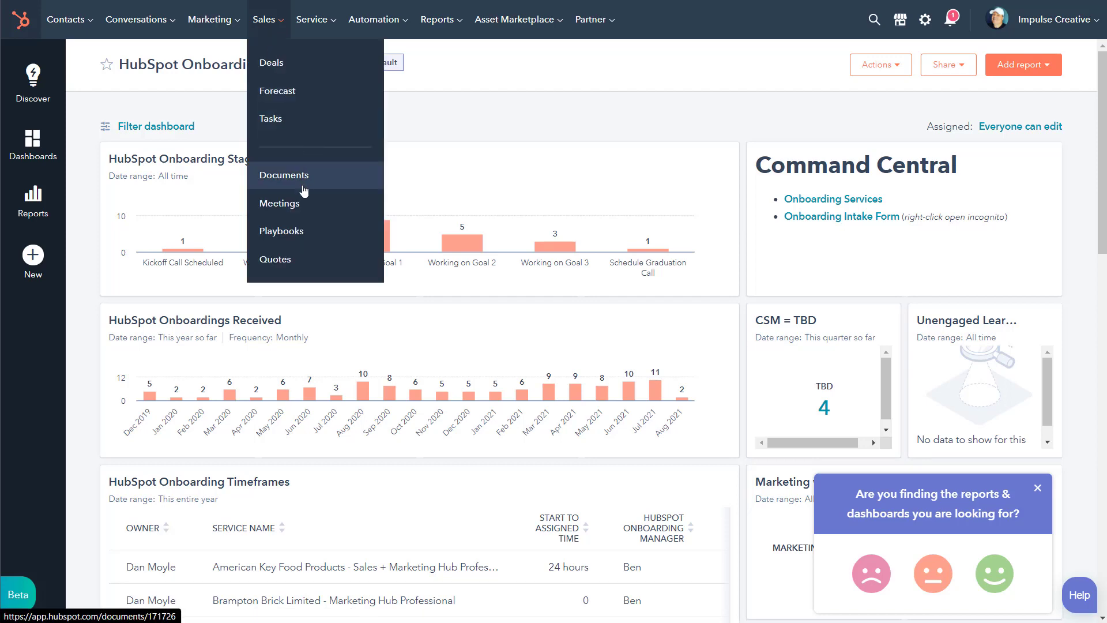
pyautogui.click(296, 202)
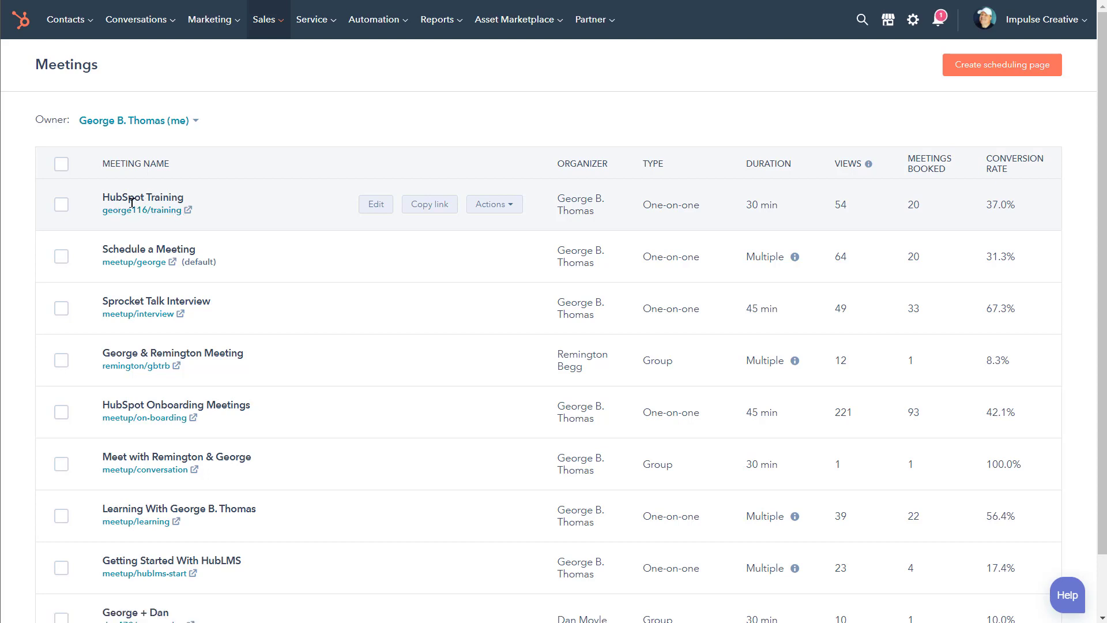
pyautogui.click(510, 214)
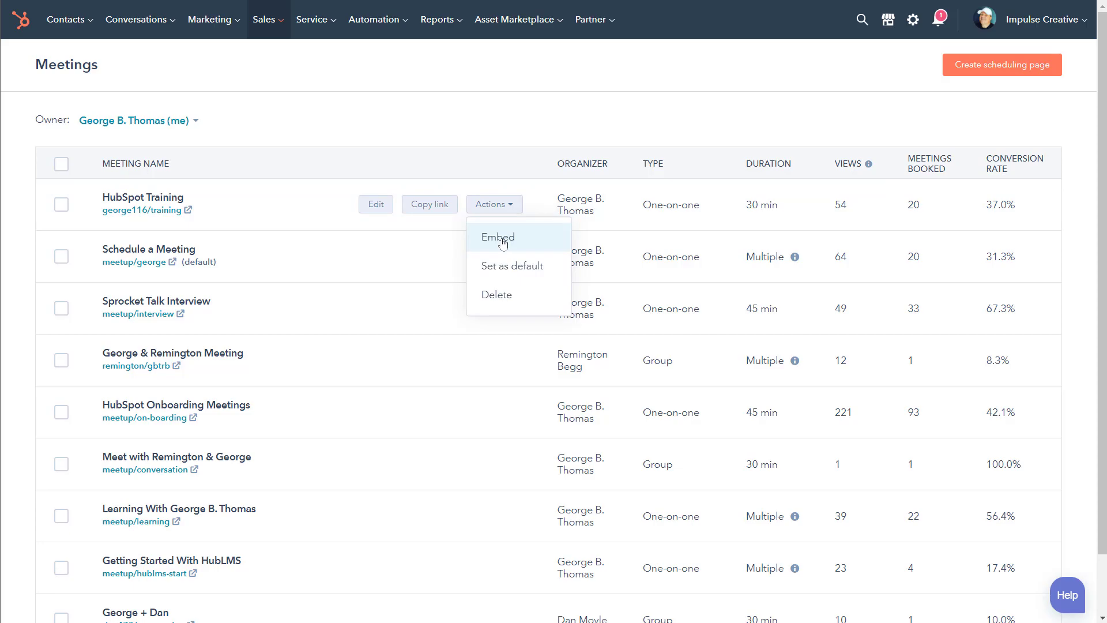
pyautogui.click(503, 242)
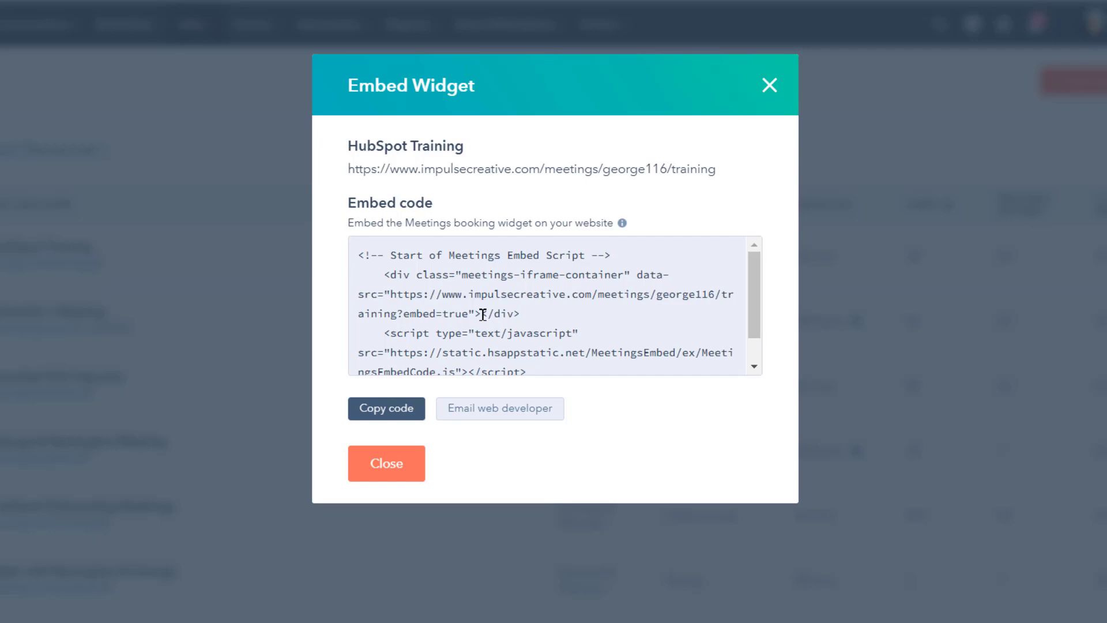
pyautogui.click(420, 404)
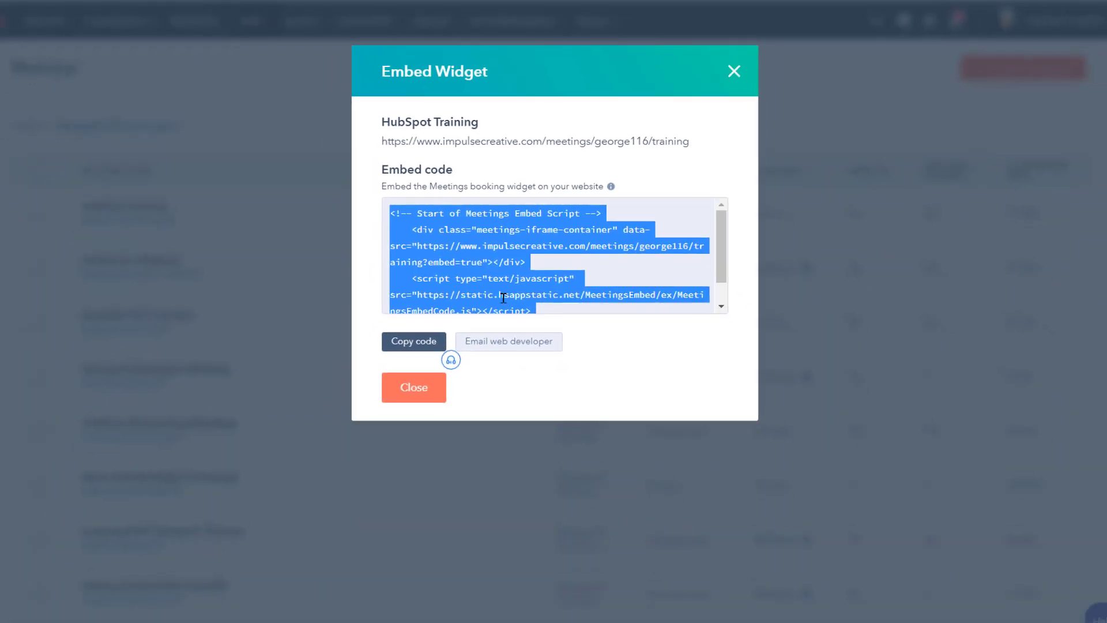
pyautogui.click(734, 71)
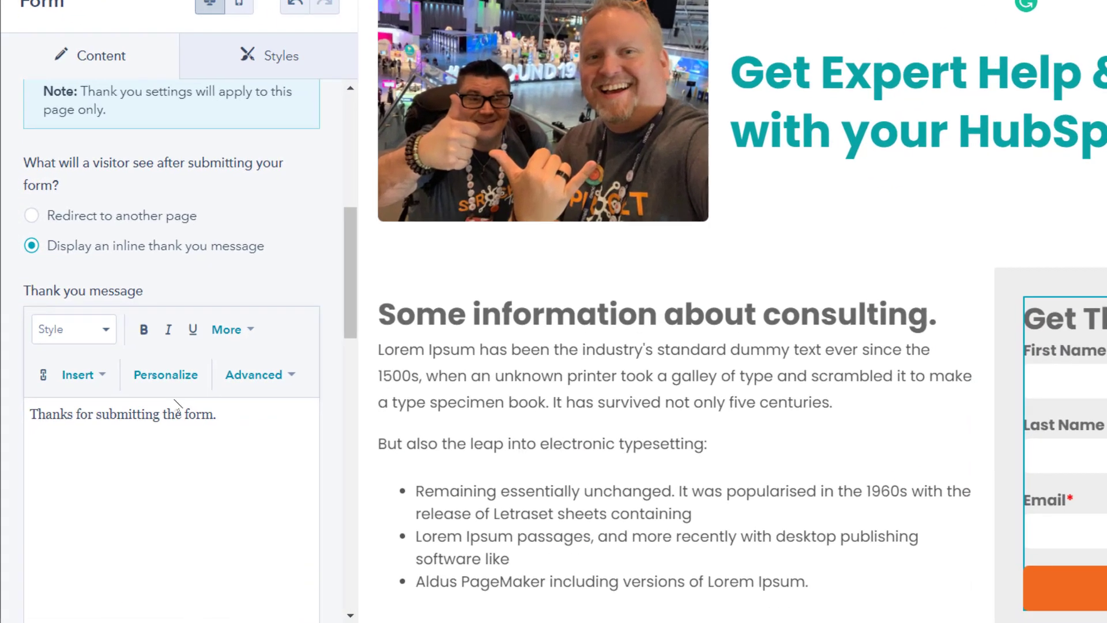
# Replace the entire source code of the form's inline thank you message with the copied meetings embed script and save the changes.
pyautogui.click(290, 374)
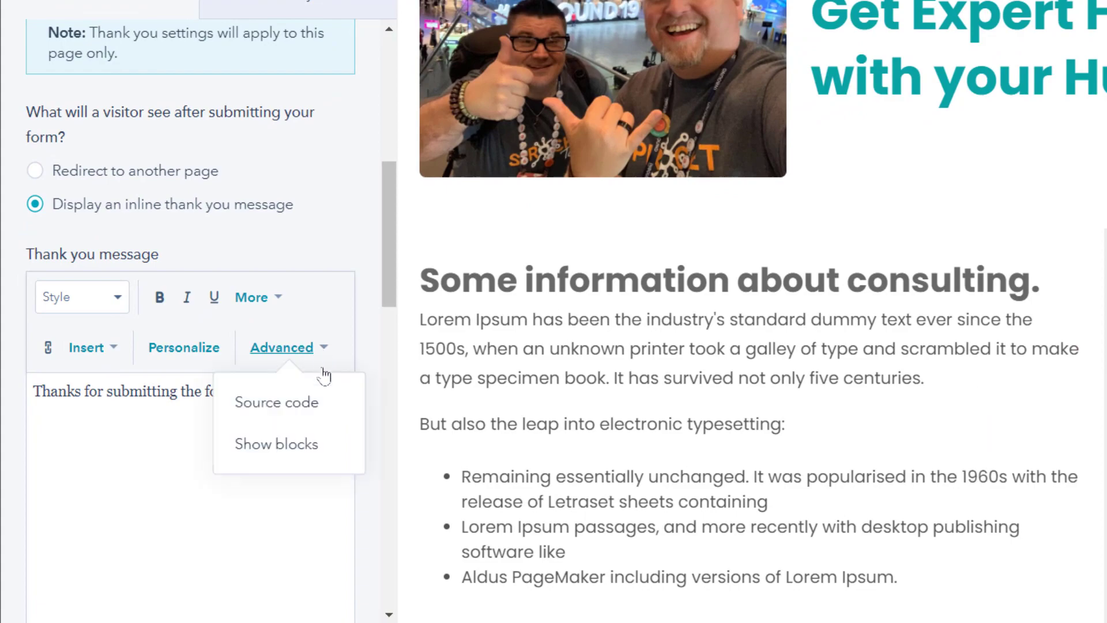
pyautogui.click(317, 402)
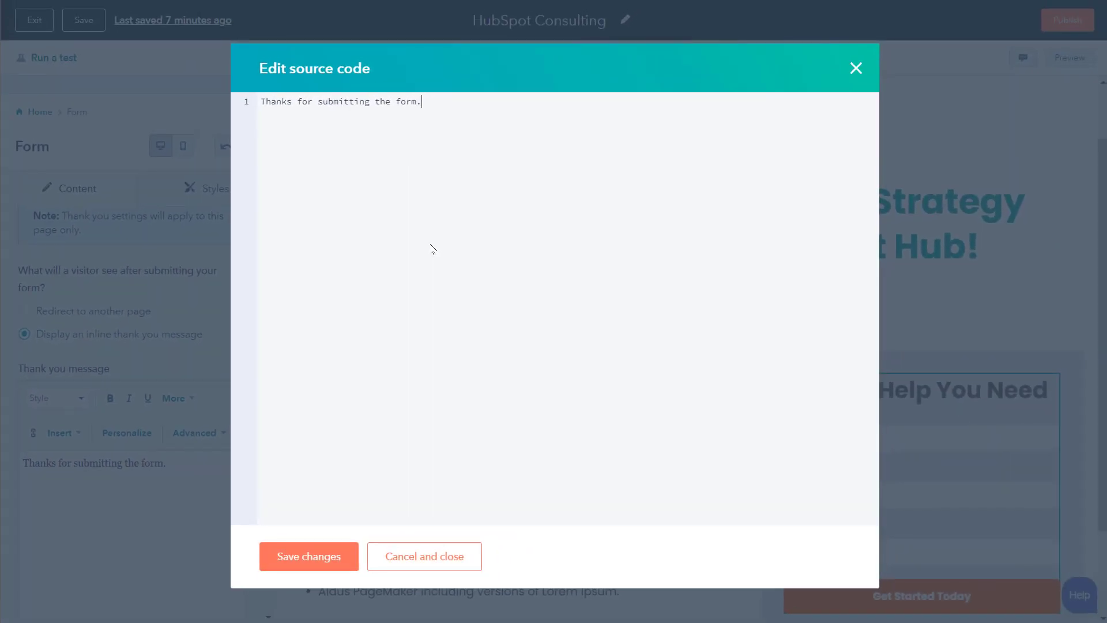
pyautogui.hotkey('ctrl', 'a')
pyautogui.hotkey('ctrl', 'v')
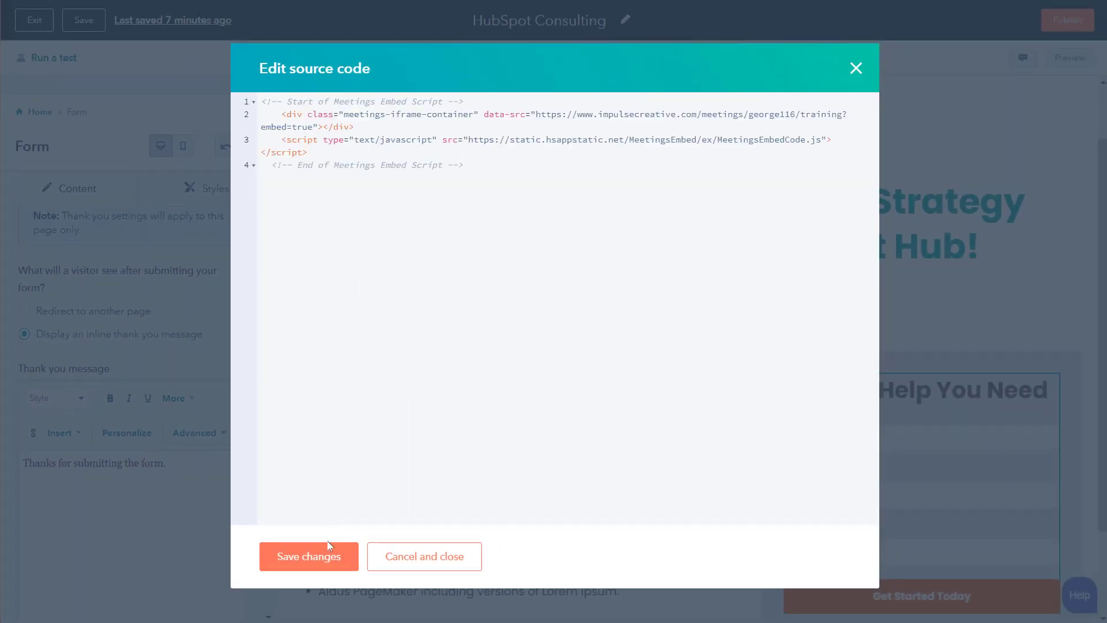
pyautogui.click(323, 555)
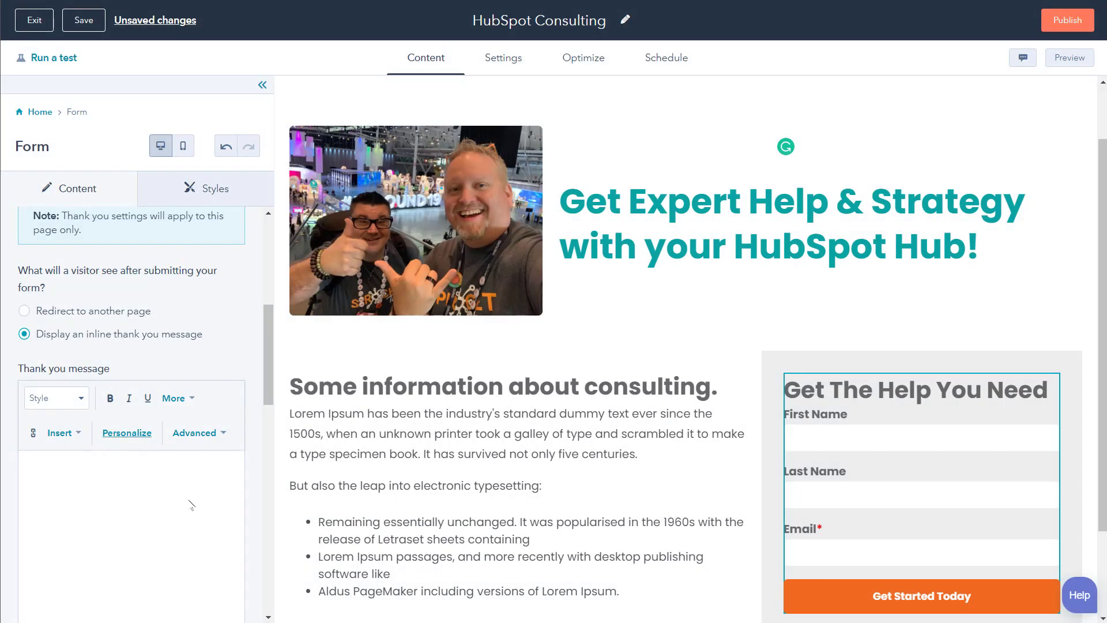
# Save the HubSpot Consulting page and open its preview in a new window.
pyautogui.scroll(-4, 161, 507)
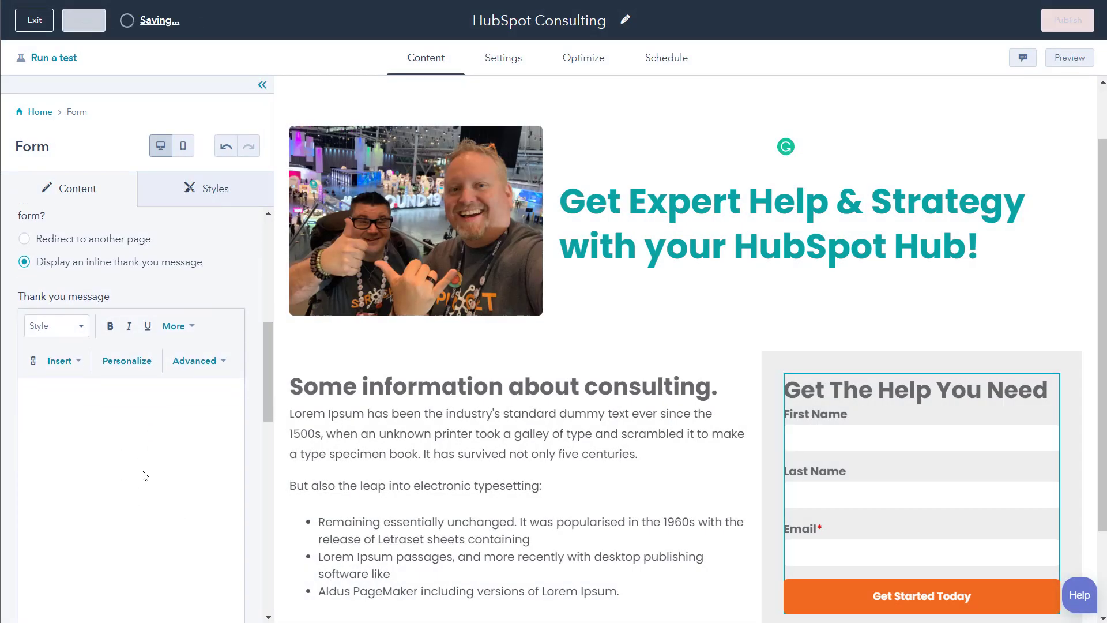
pyautogui.scroll(-3, 179, 418)
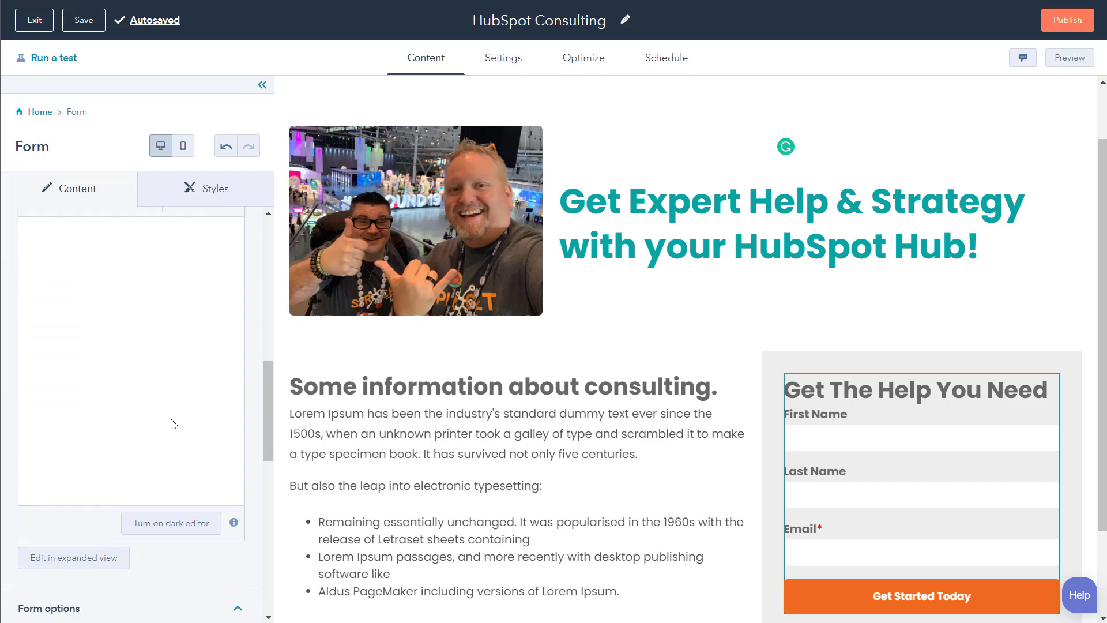
pyautogui.scroll(3, 170, 426)
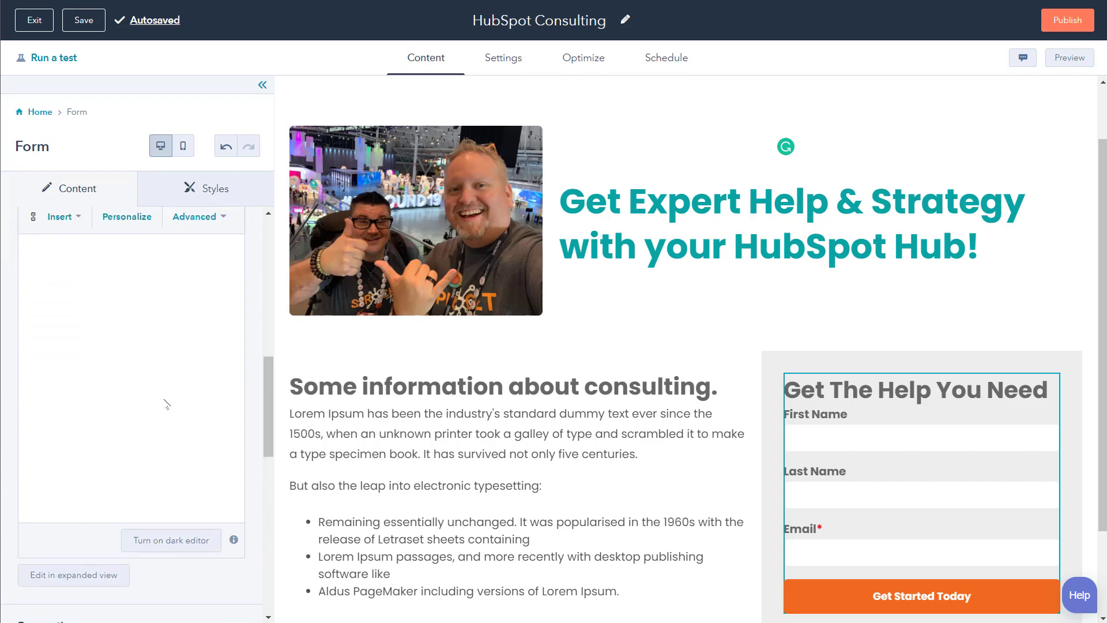
pyautogui.click(84, 20)
pyautogui.click(1064, 62)
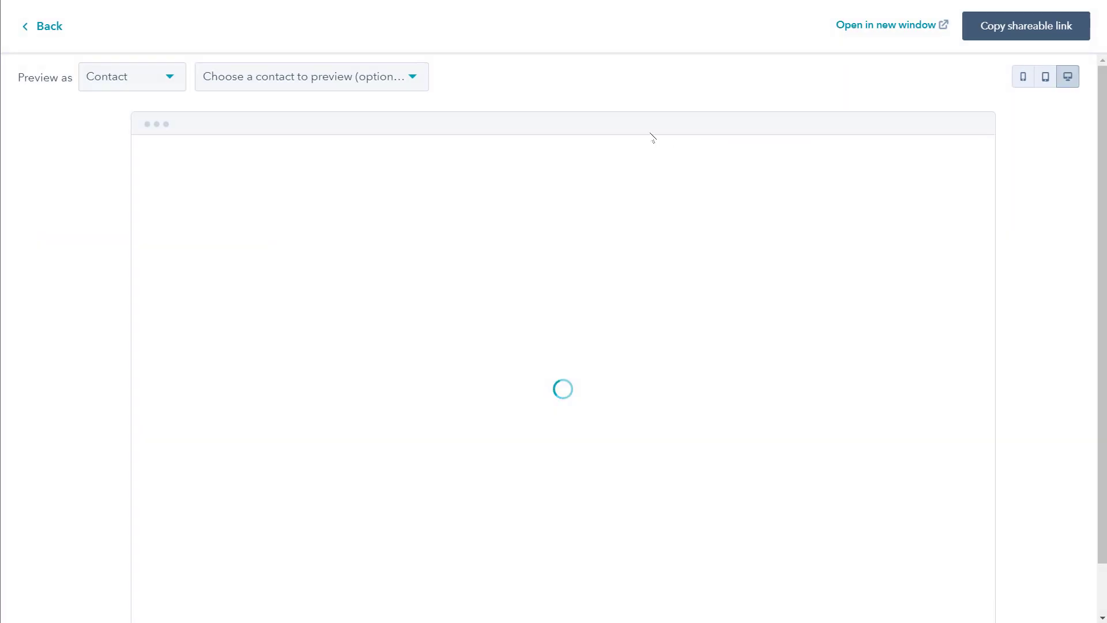
pyautogui.click(907, 27)
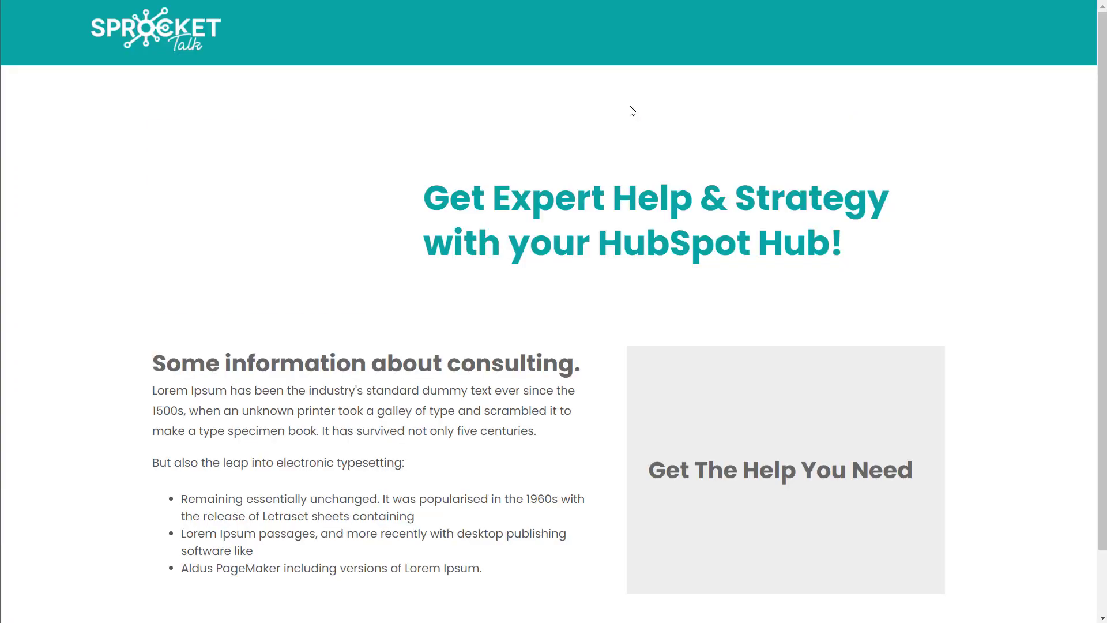
pyautogui.scroll(-2, 533, 265)
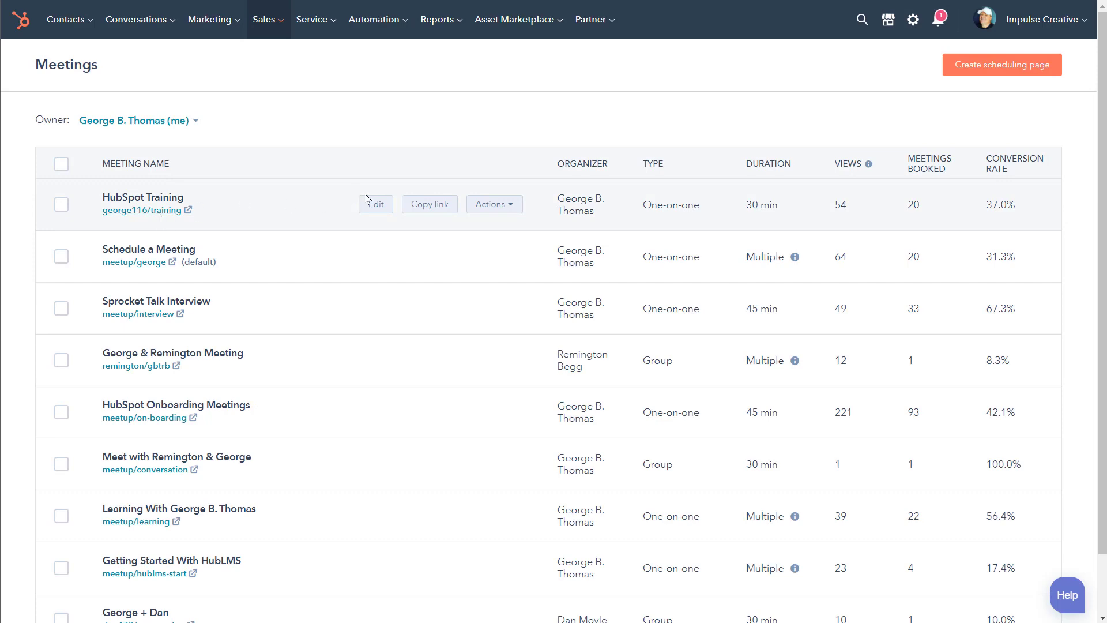
# Turn on auto-submit when all fields are pre-populated for the HubSpot Training meeting's booking form and save the meeting.
pyautogui.click(373, 208)
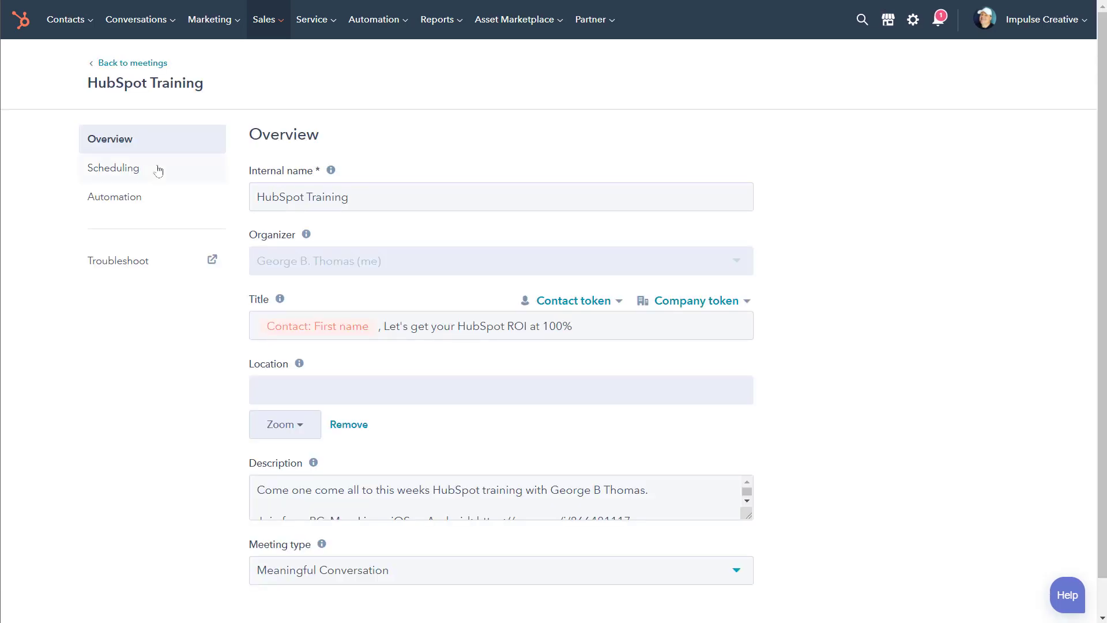
pyautogui.click(121, 169)
pyautogui.click(371, 248)
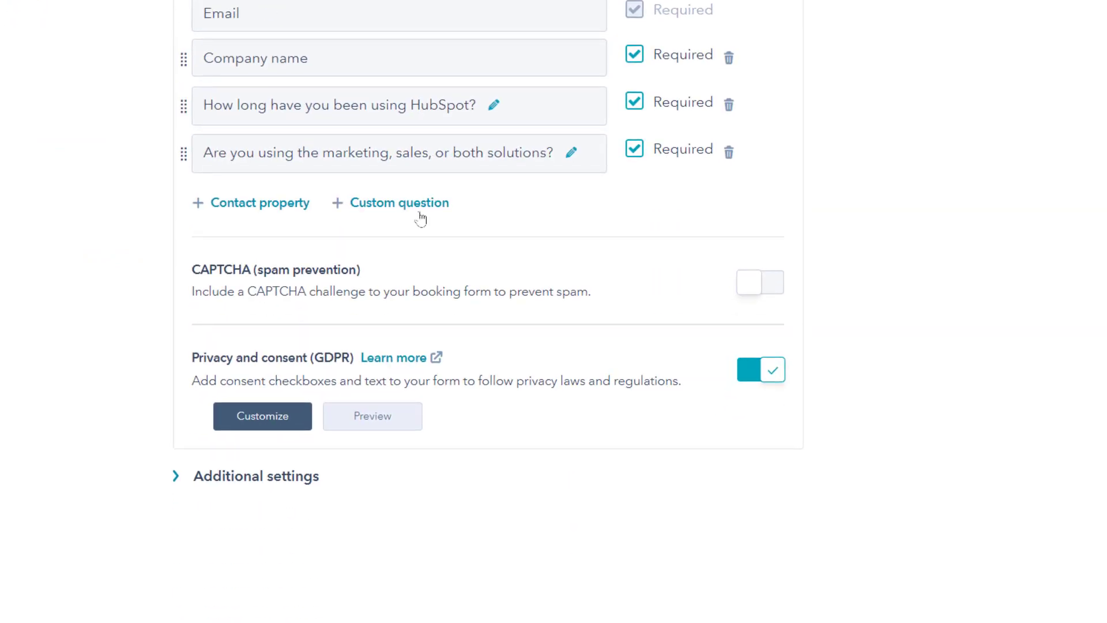
pyautogui.click(175, 477)
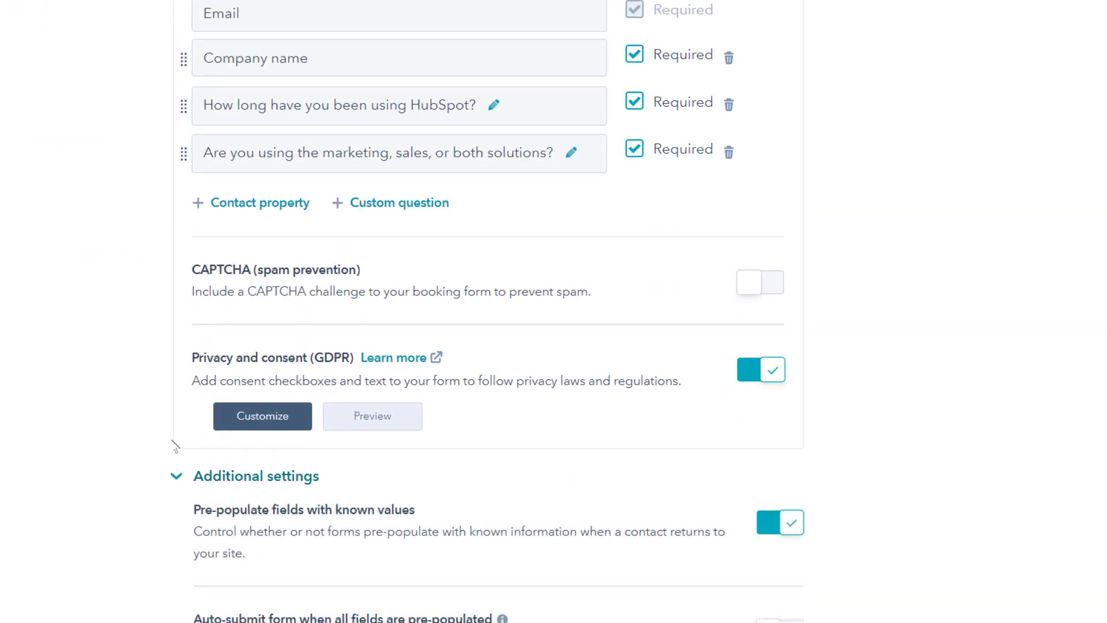
pyautogui.scroll(-3, 167, 461)
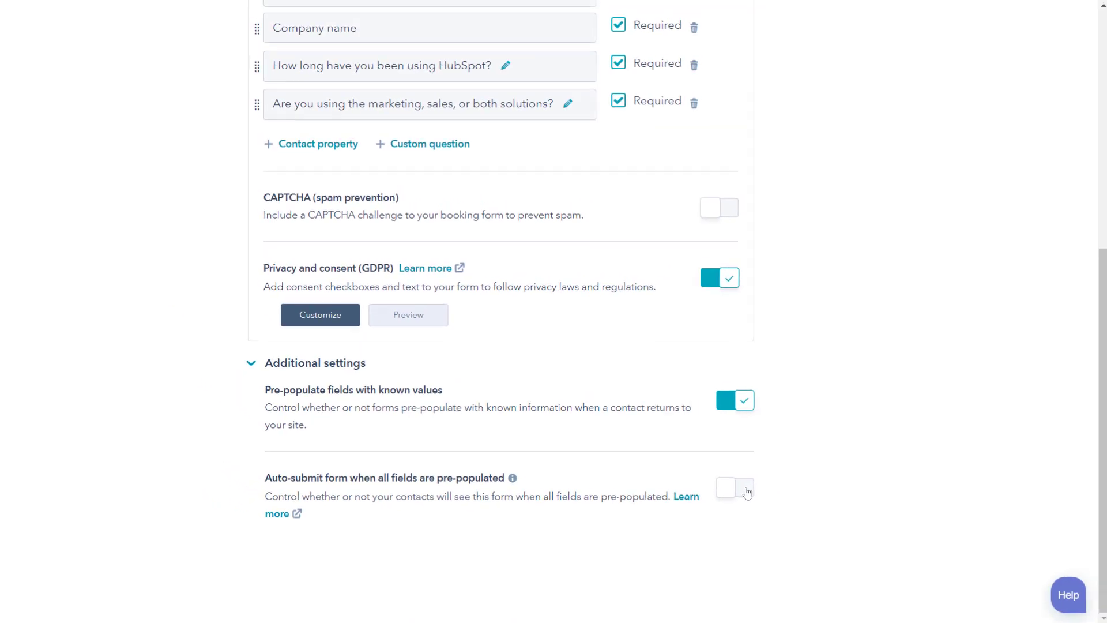
pyautogui.click(747, 490)
pyautogui.click(132, 600)
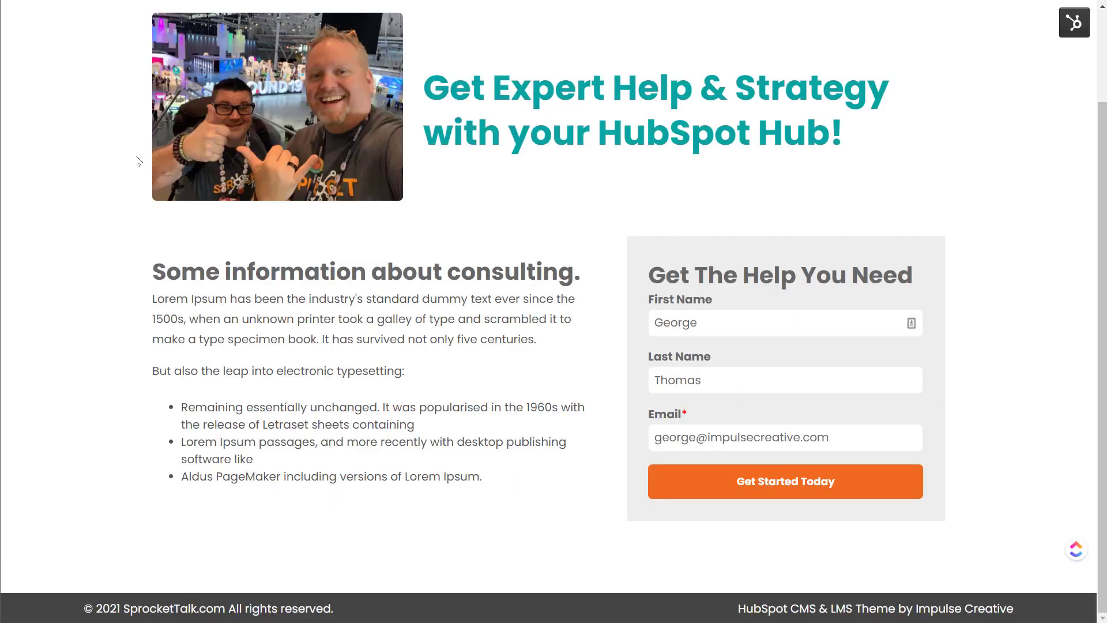
pyautogui.scroll(2, 231, 252)
pyautogui.scroll(-1, 203, 240)
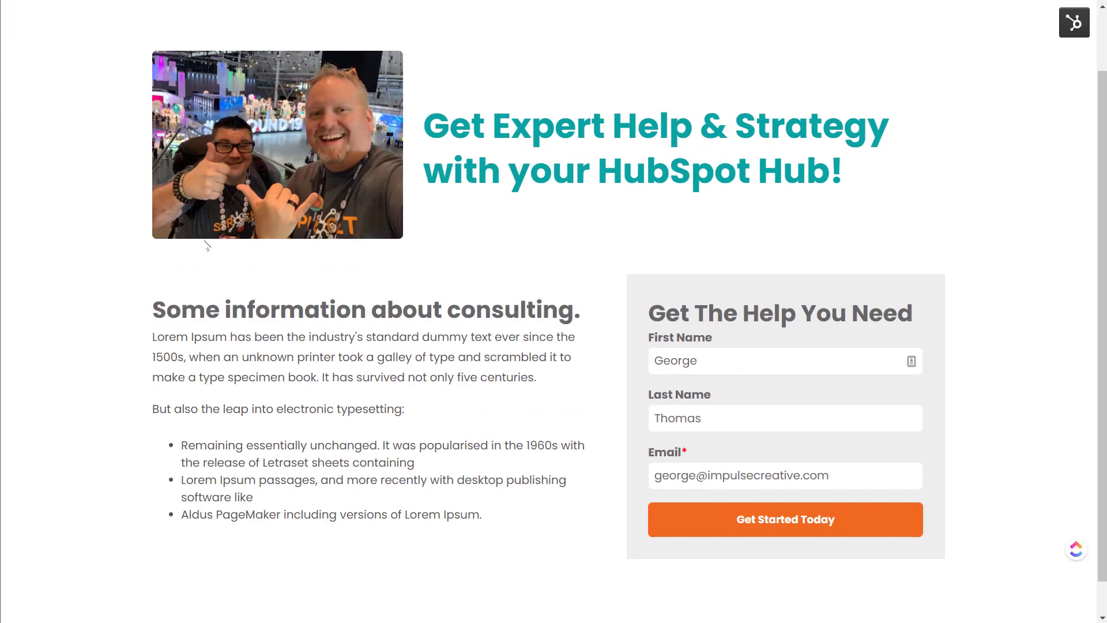
# Submit the pre-filled "Get The Help You Need" form on the landing page preview.
pyautogui.scroll(1, 203, 241)
pyautogui.scroll(-1, 516, 308)
pyautogui.scroll(-1, 516, 309)
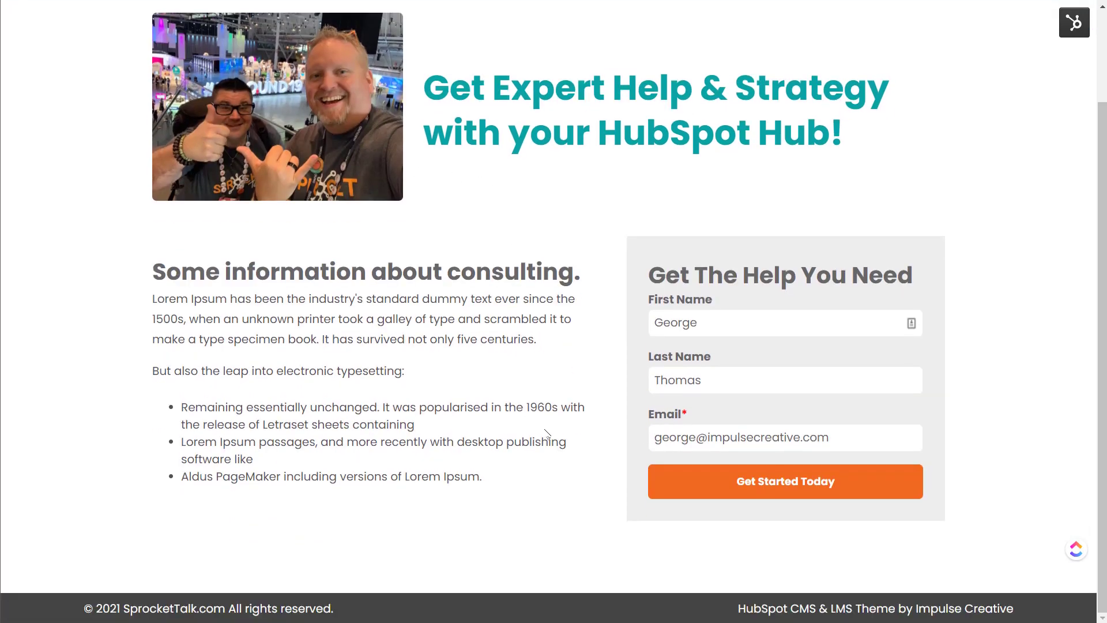
pyautogui.scroll(2, 479, 335)
pyautogui.scroll(-2, 826, 482)
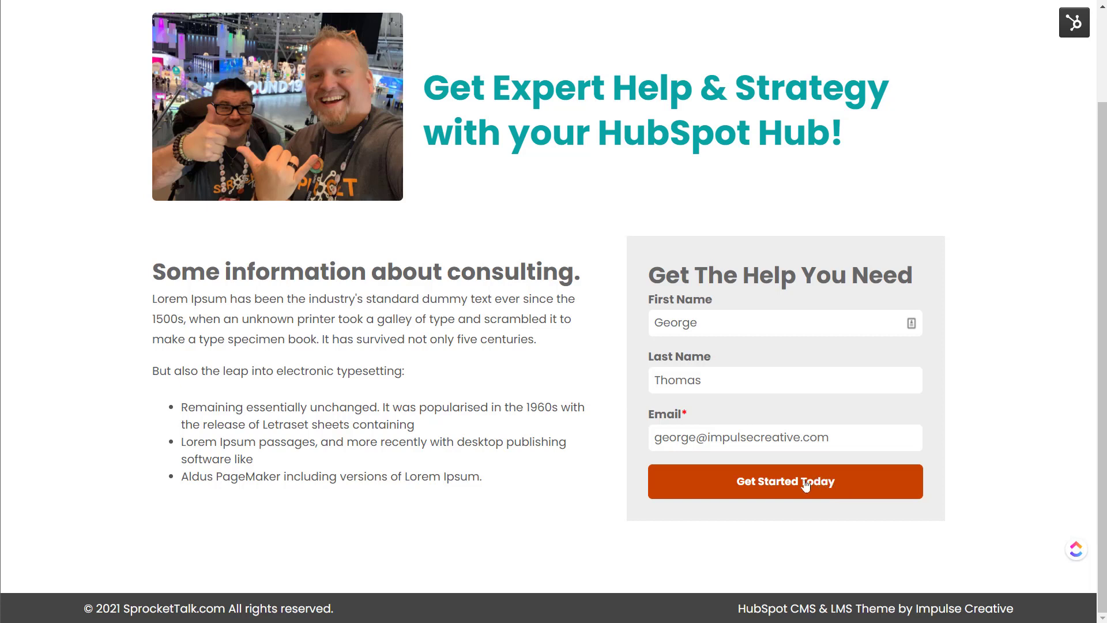
pyautogui.click(760, 484)
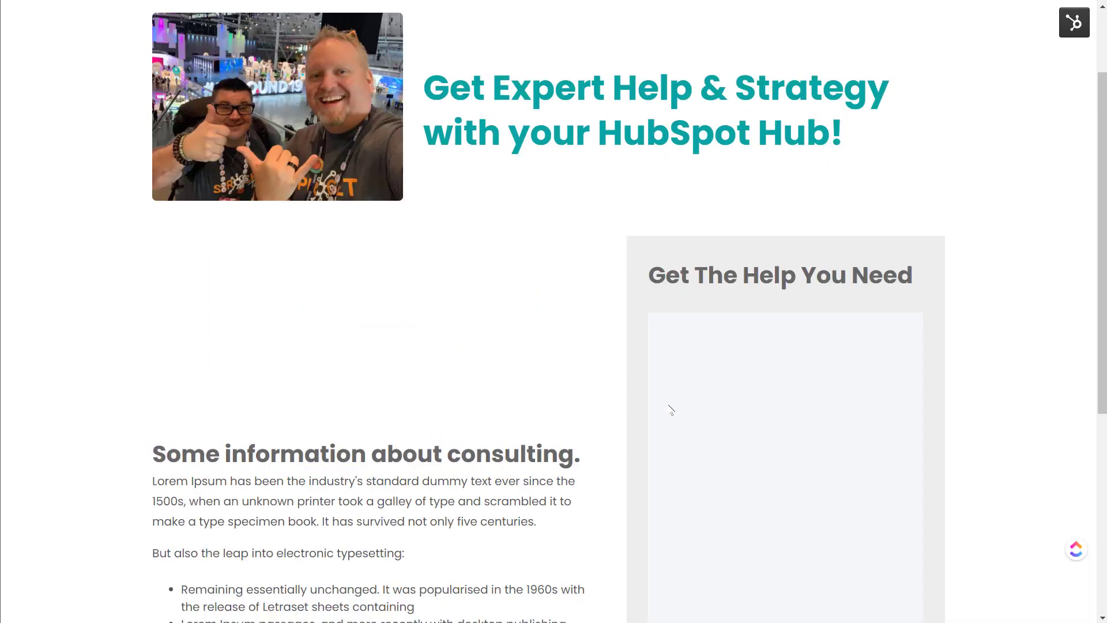
# Choose August 31 and the 10:45 am time slot in the embedded HubSpot Training calendar.
pyautogui.scroll(-3, 987, 365)
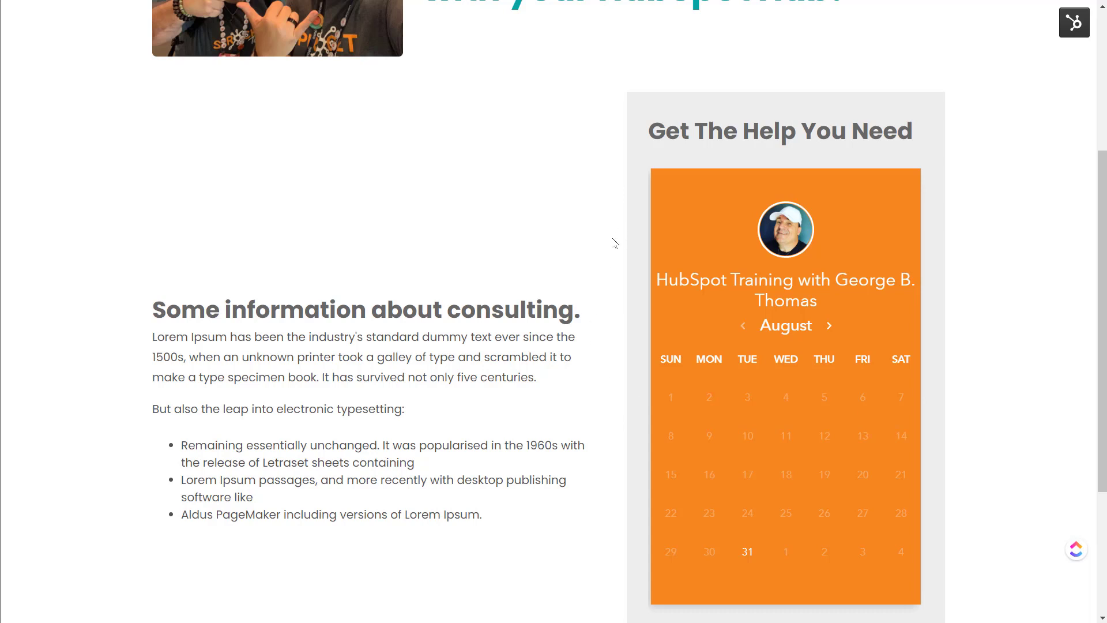
pyautogui.scroll(-2, 582, 322)
pyautogui.scroll(-3, 581, 322)
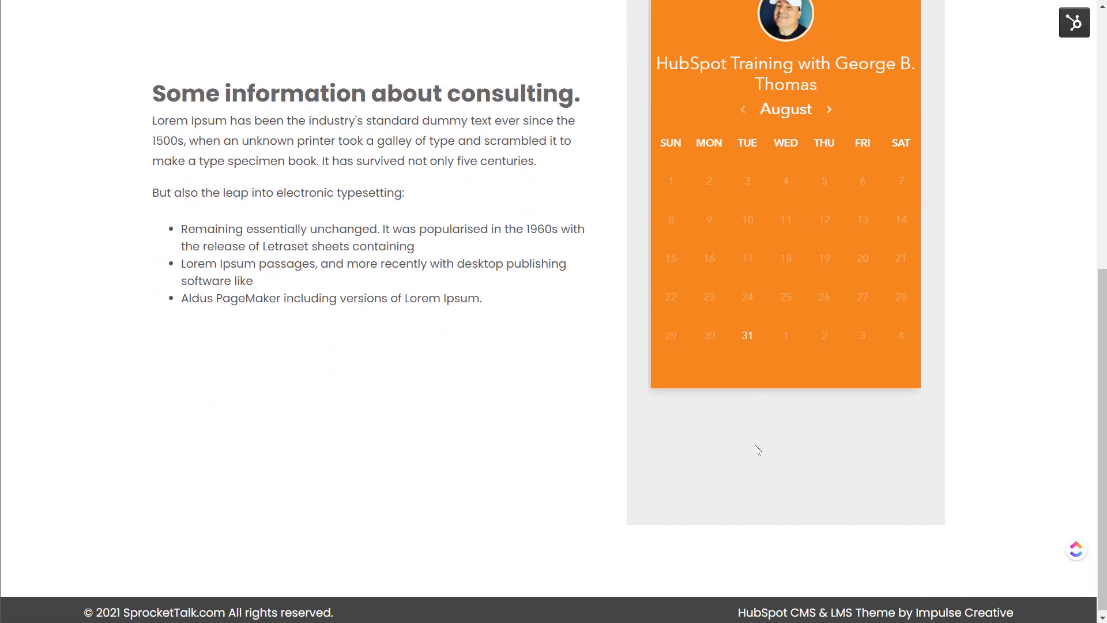
pyautogui.scroll(1, 758, 345)
pyautogui.scroll(3, 758, 345)
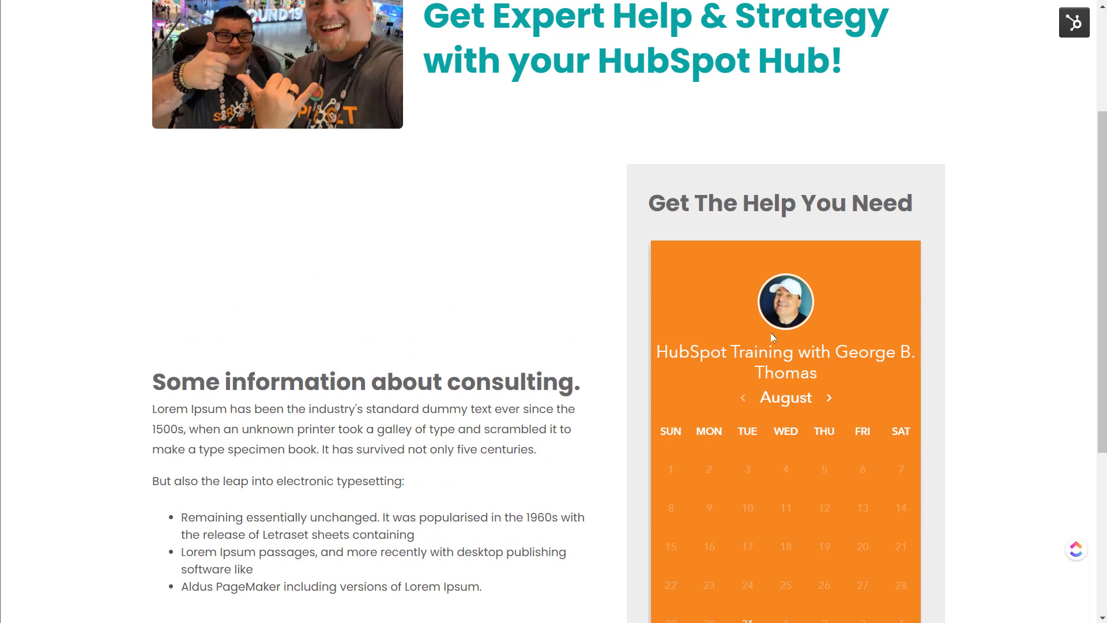
pyautogui.scroll(-2, 767, 428)
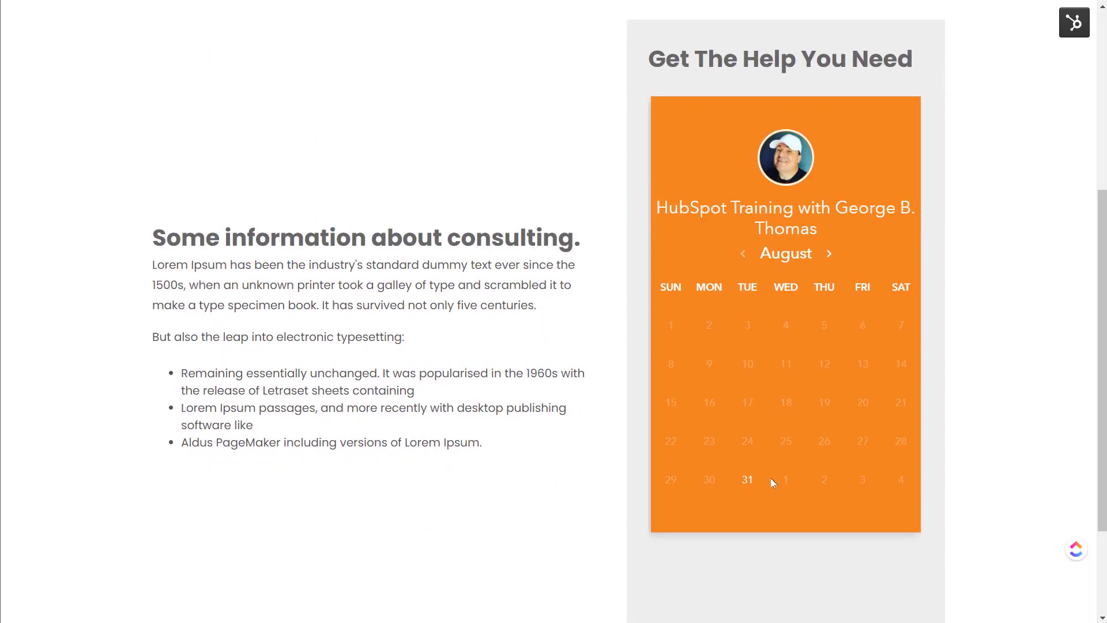
pyautogui.click(748, 484)
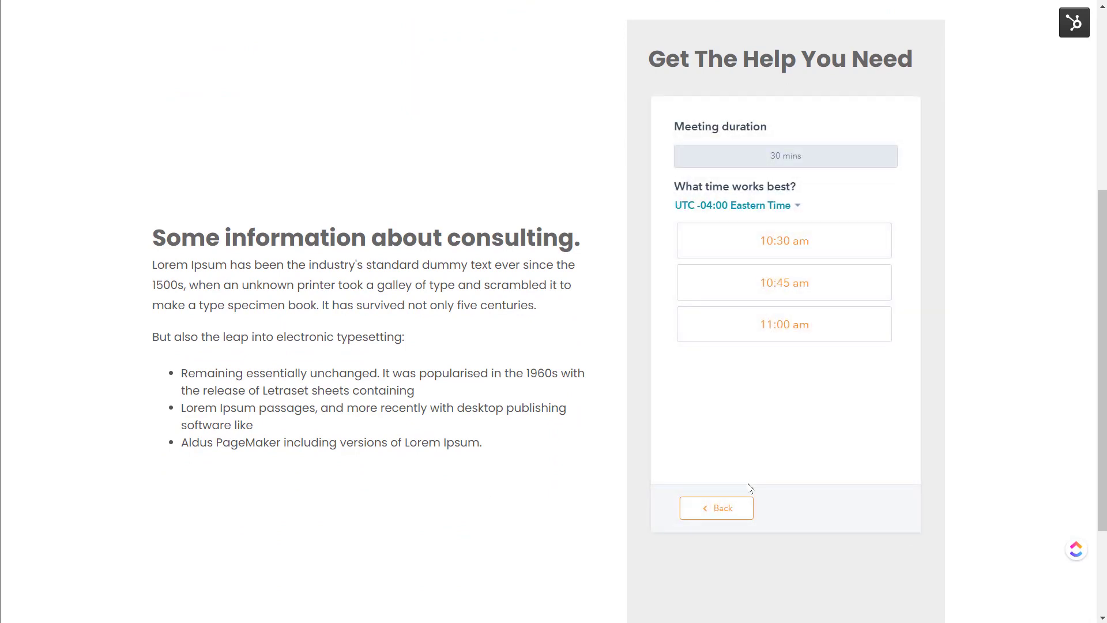
pyautogui.click(792, 293)
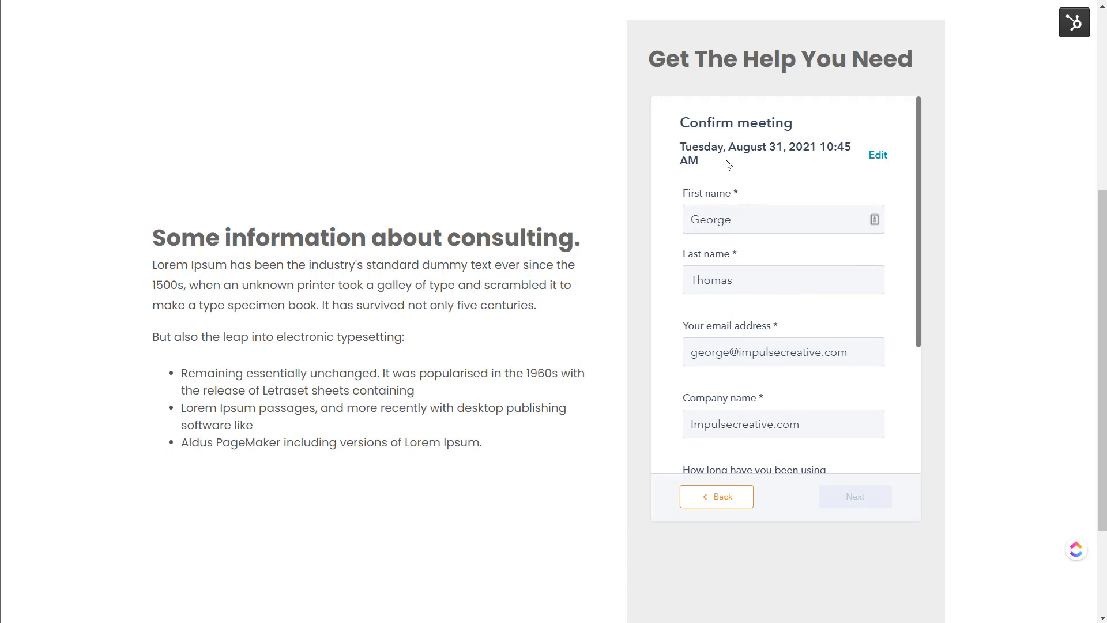
# Examine which fields the Confirm meeting form asks for, and reload the landing page preview.
pyautogui.scroll(-3, 754, 315)
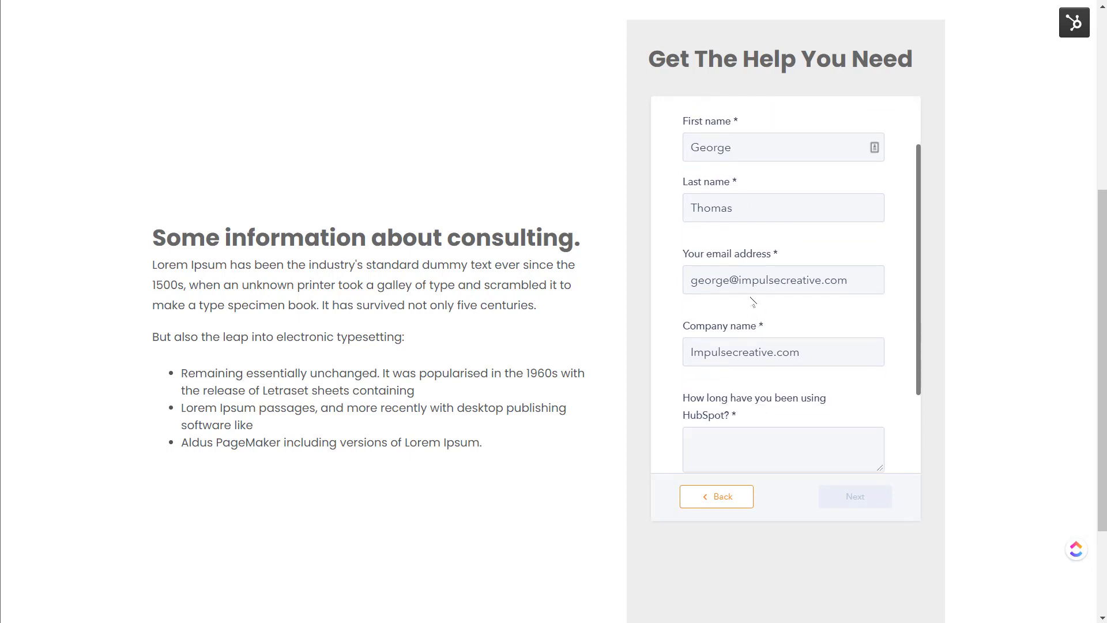
pyautogui.scroll(-1, 754, 314)
pyautogui.scroll(5, 759, 314)
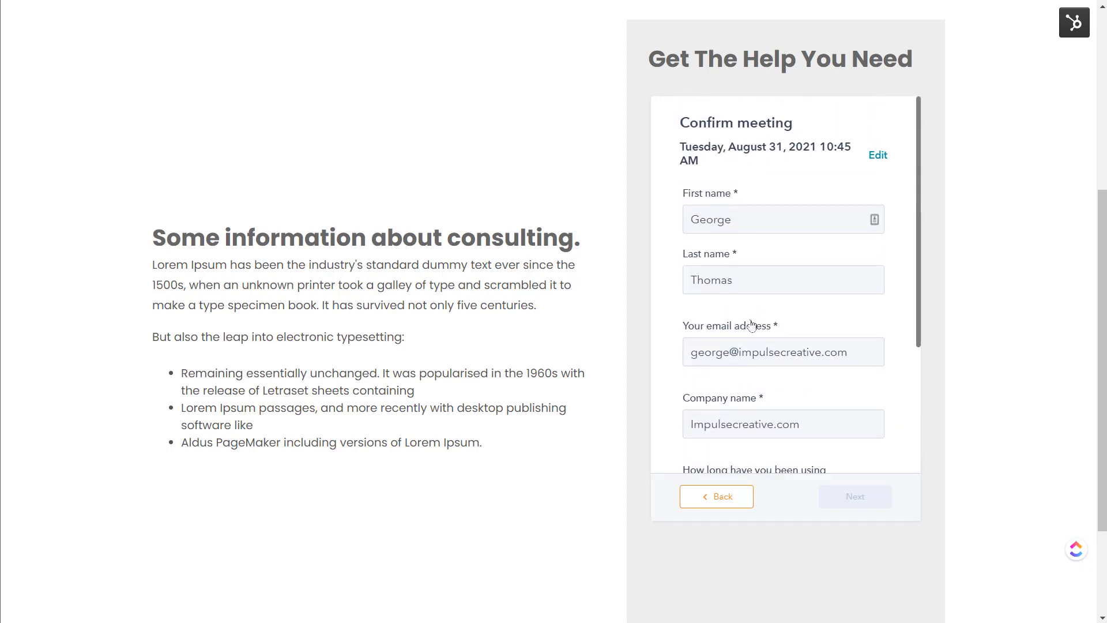
pyautogui.scroll(1, 794, 294)
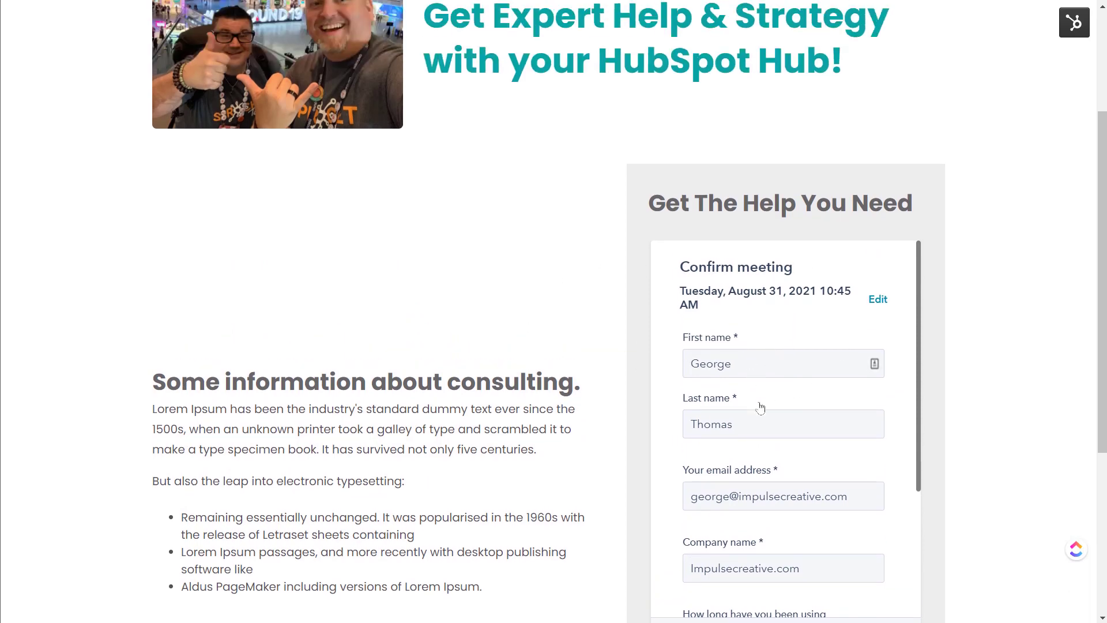
pyautogui.scroll(-1, 759, 354)
pyautogui.scroll(1, 750, 346)
pyautogui.scroll(2, 537, 335)
pyautogui.scroll(1, 216, 199)
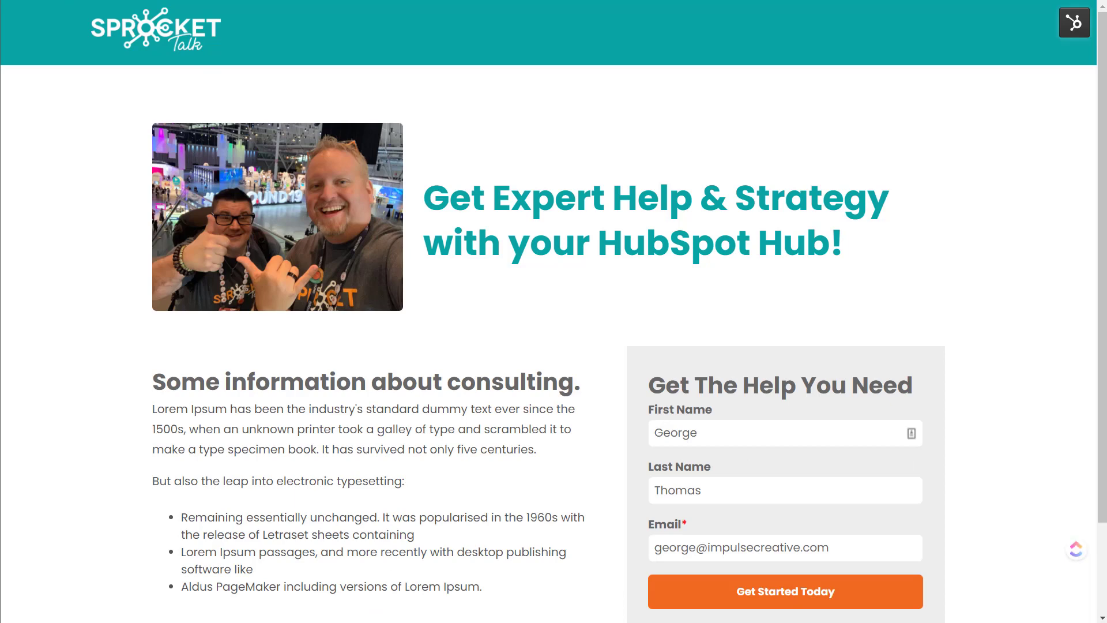
pyautogui.scroll(-2, 607, 392)
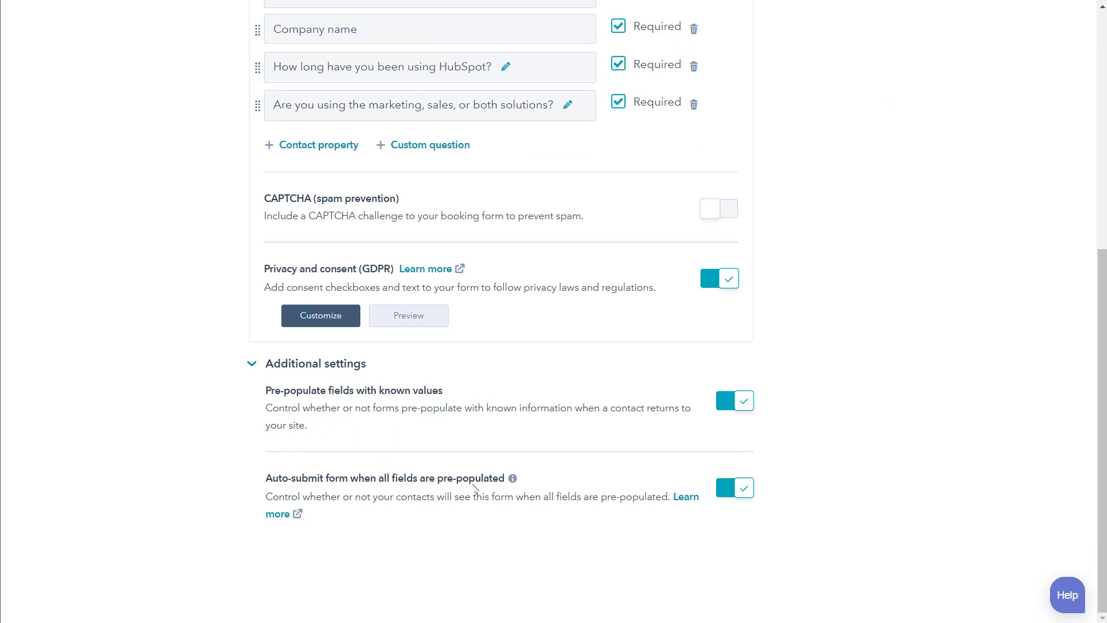
# Remove the company name, HubSpot usage length and marketing/sales solutions questions from the HubSpot Training meeting's booking form and save the meeting.
pyautogui.scroll(1, 301, 173)
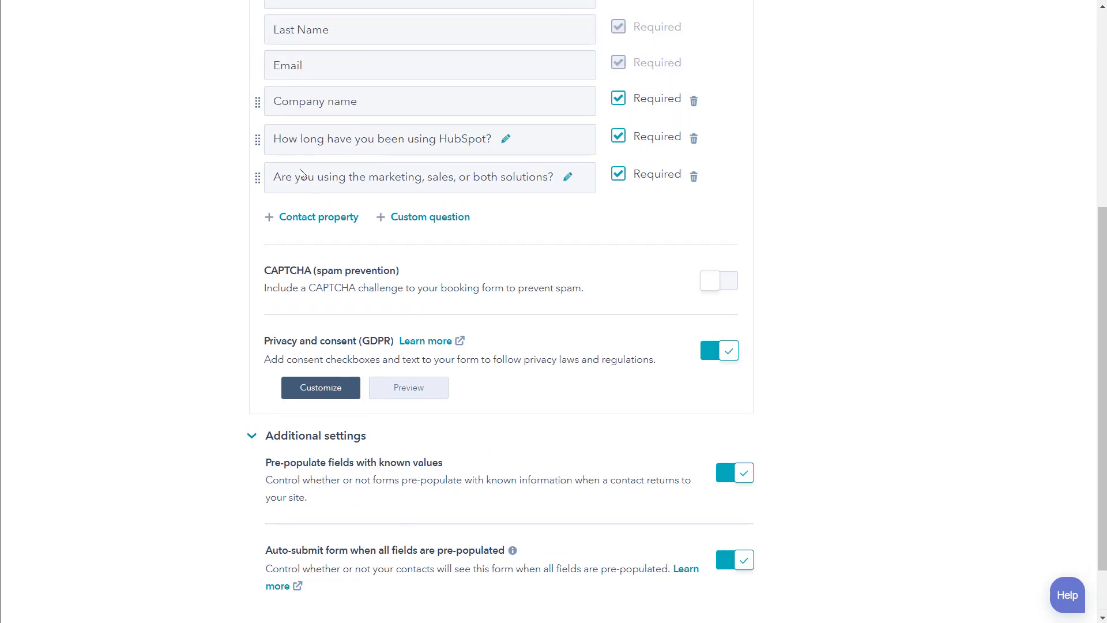
pyautogui.scroll(1, 412, 181)
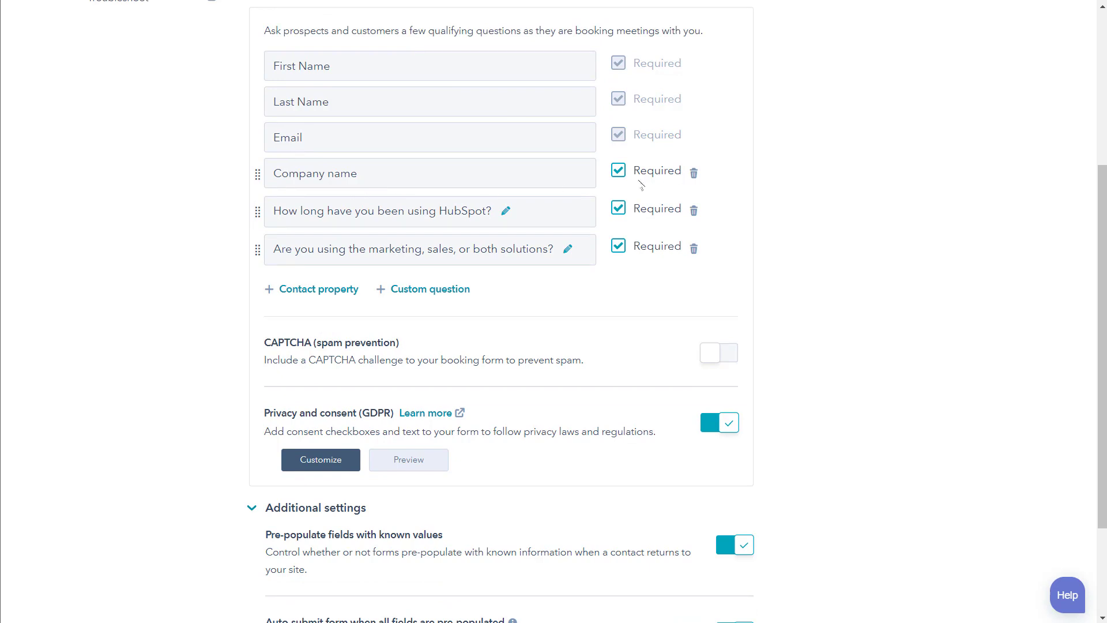
pyautogui.click(695, 178)
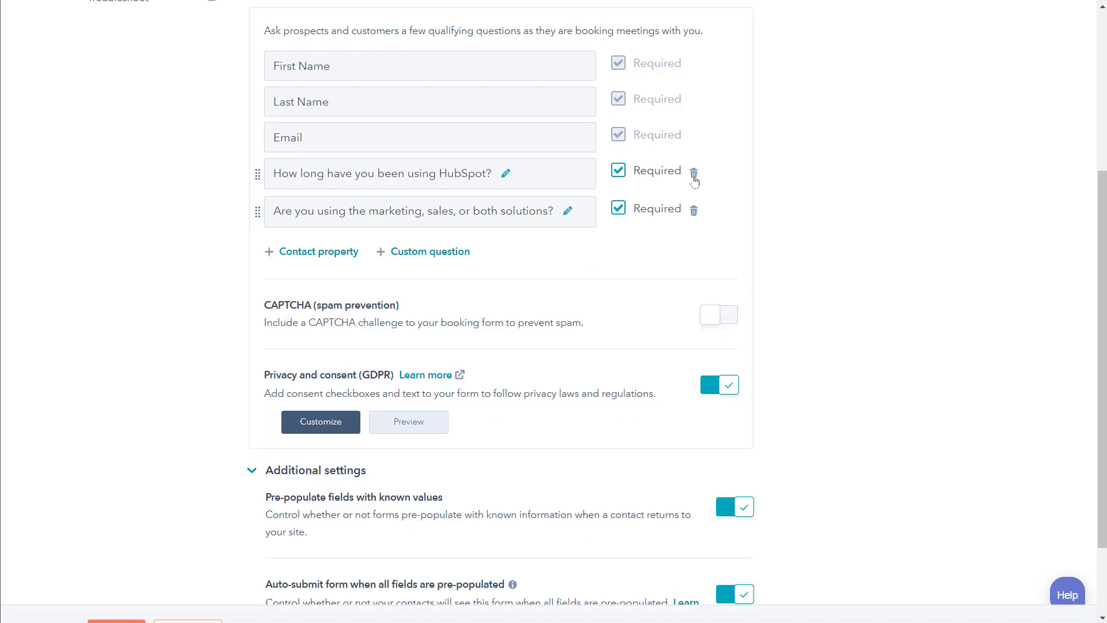
pyautogui.click(695, 175)
pyautogui.click(695, 175)
pyautogui.click(117, 595)
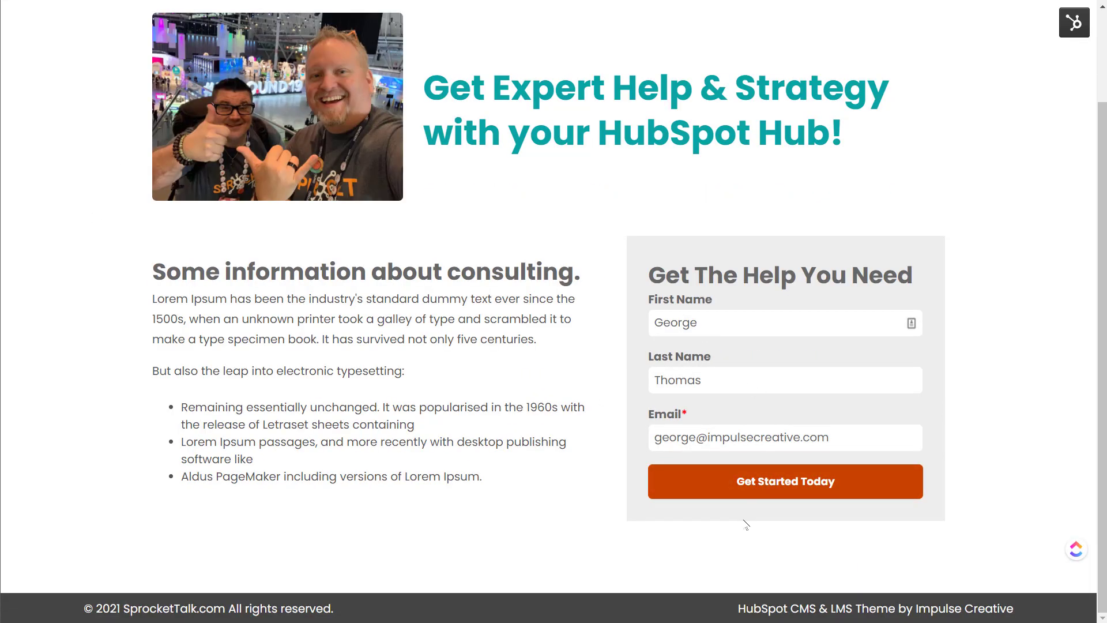
# Submit the landing page form again and pick the August 31, 10:45 am slot in the embedded calendar.
pyautogui.click(788, 481)
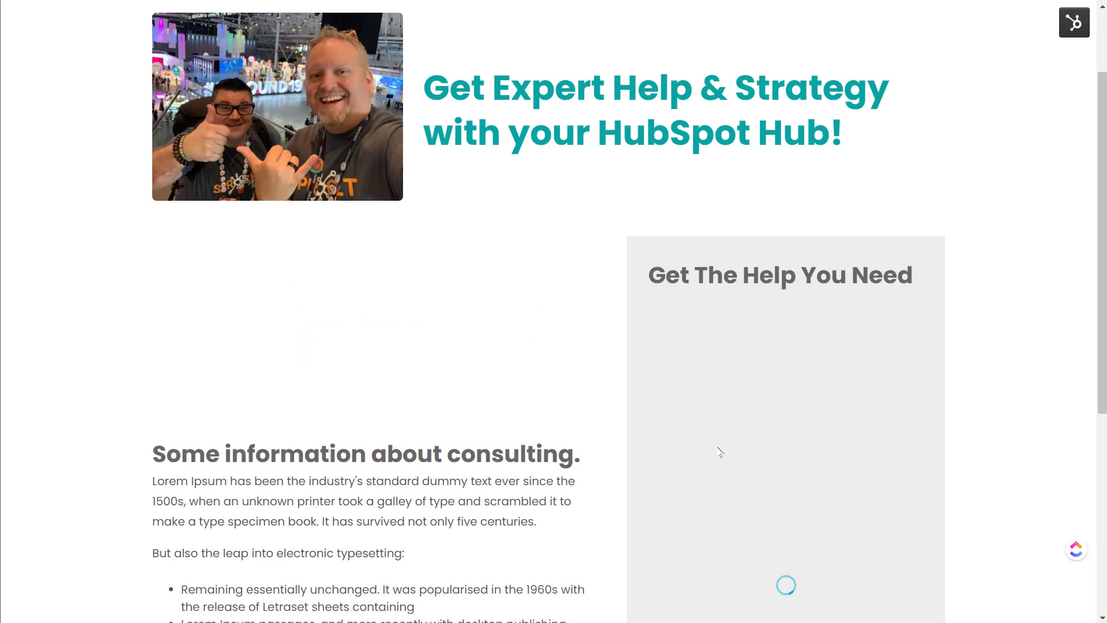
pyautogui.click(749, 554)
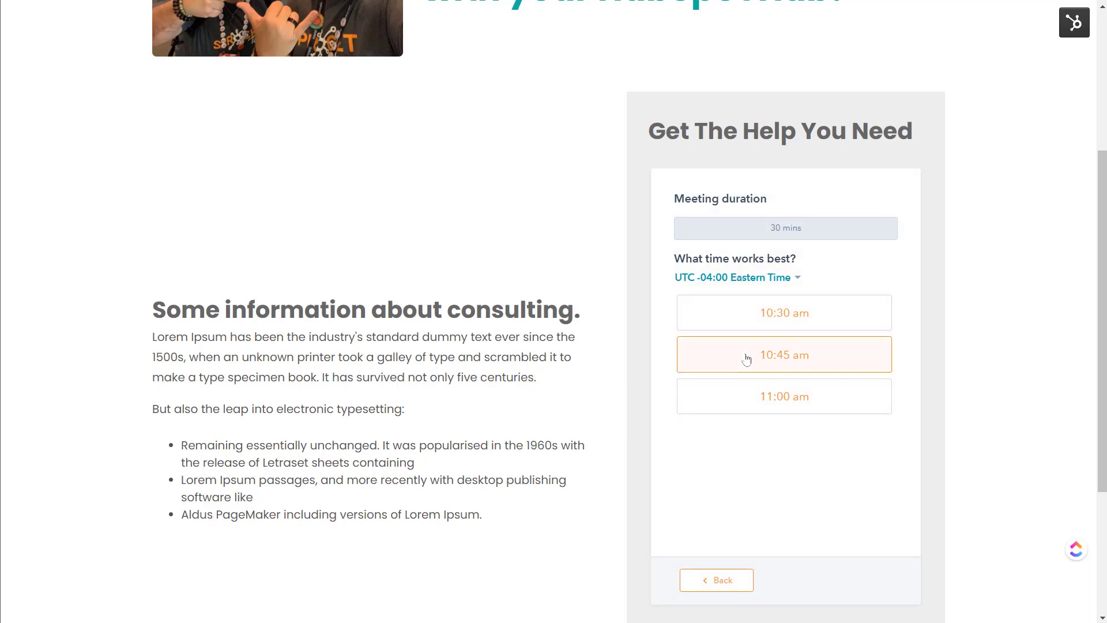
pyautogui.click(773, 359)
# Agree to receive other communications in the data privacy section and confirm the booking.
pyautogui.scroll(-3, 772, 356)
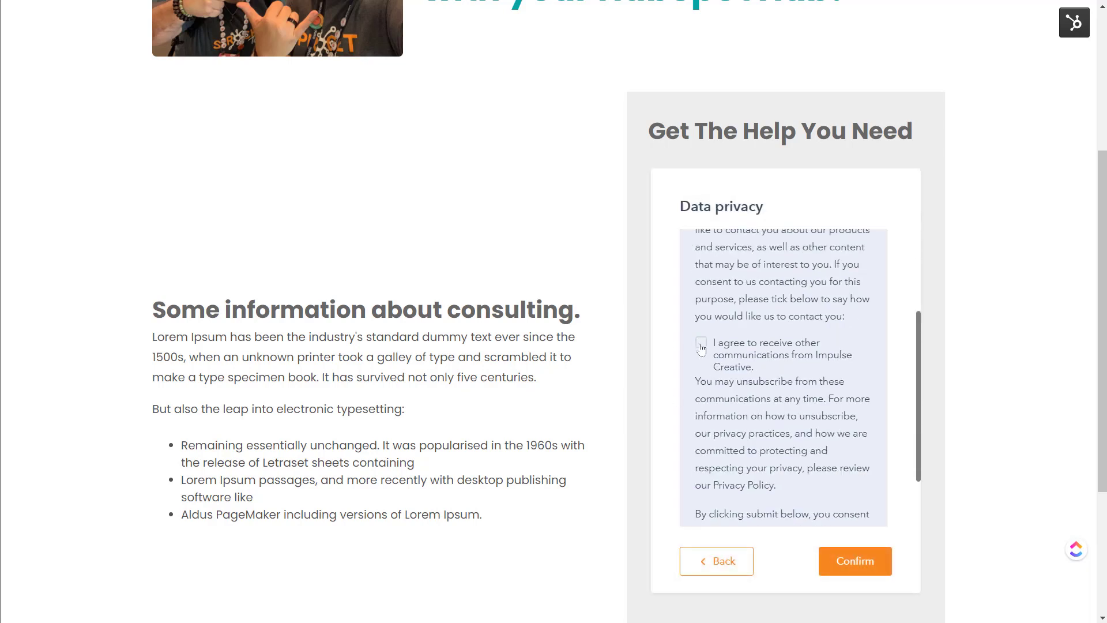
pyautogui.click(836, 372)
pyautogui.scroll(-2, 835, 372)
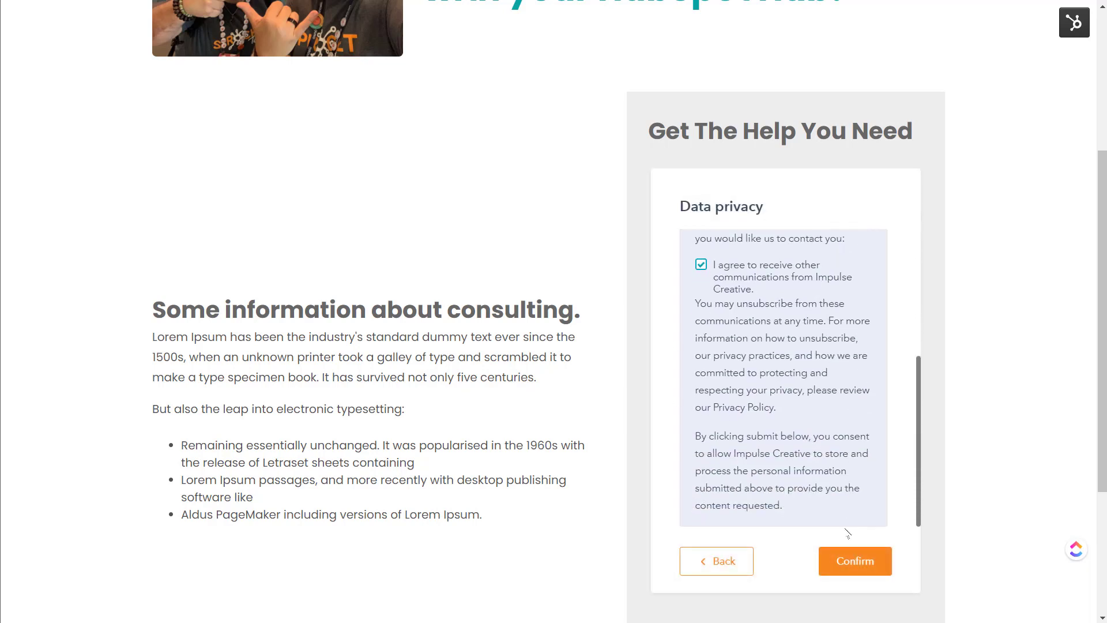
pyautogui.click(862, 564)
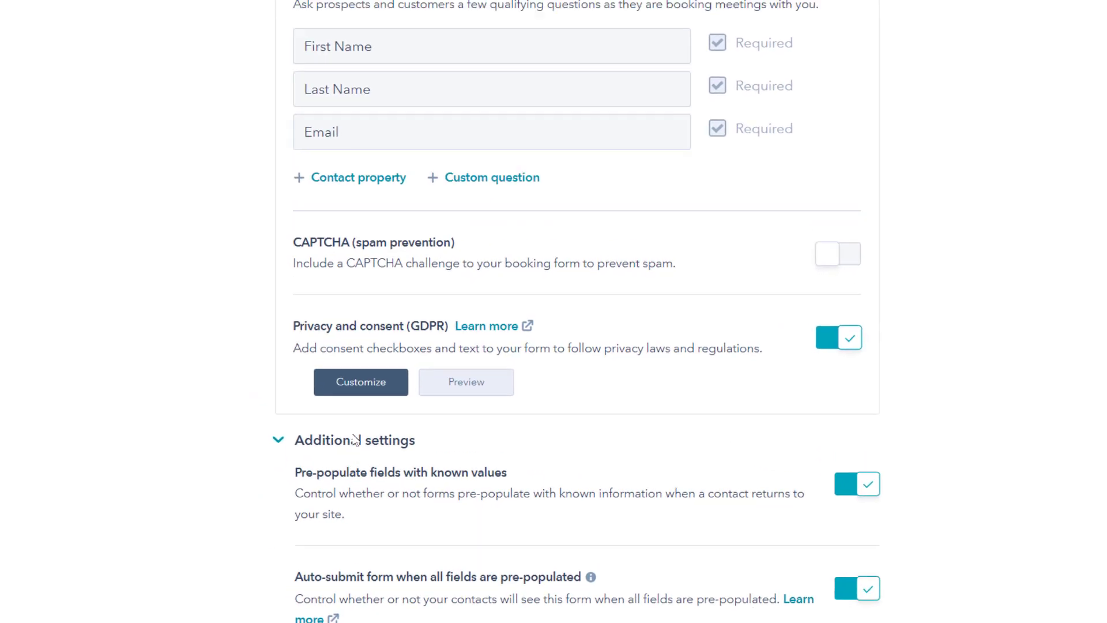
# Compare the HubSpot Training meeting's confirmation options with the booking confirmation on the landing page preview.
pyautogui.click(552, 237)
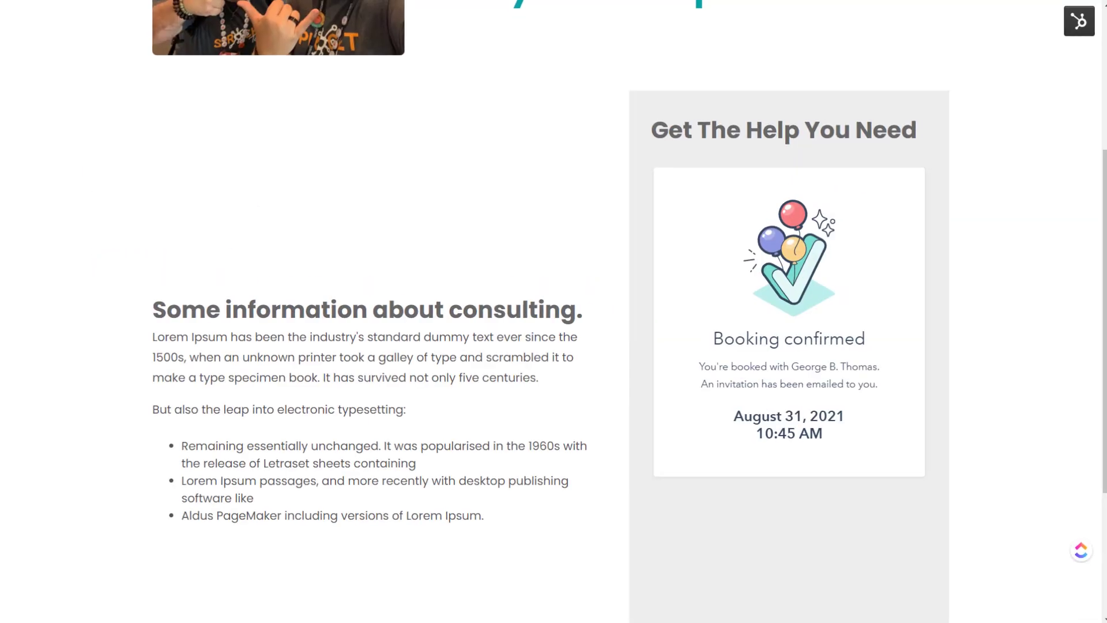
pyautogui.scroll(4, 348, 282)
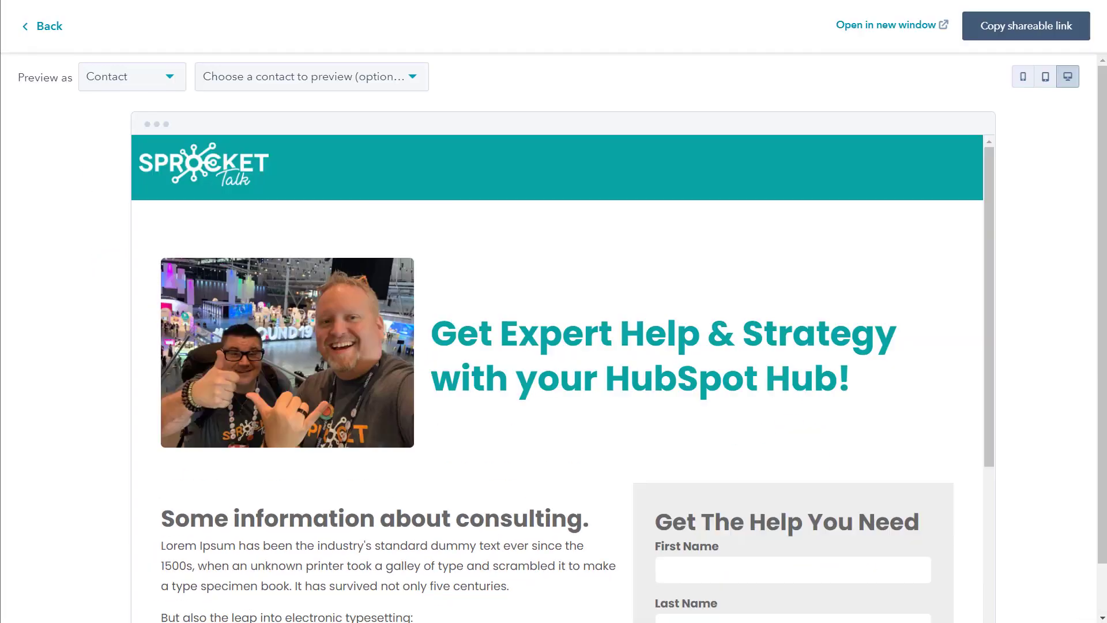
# Return from the preview to the HubSpot Consulting page editor and open the form module's settings.
pyautogui.click(68, 27)
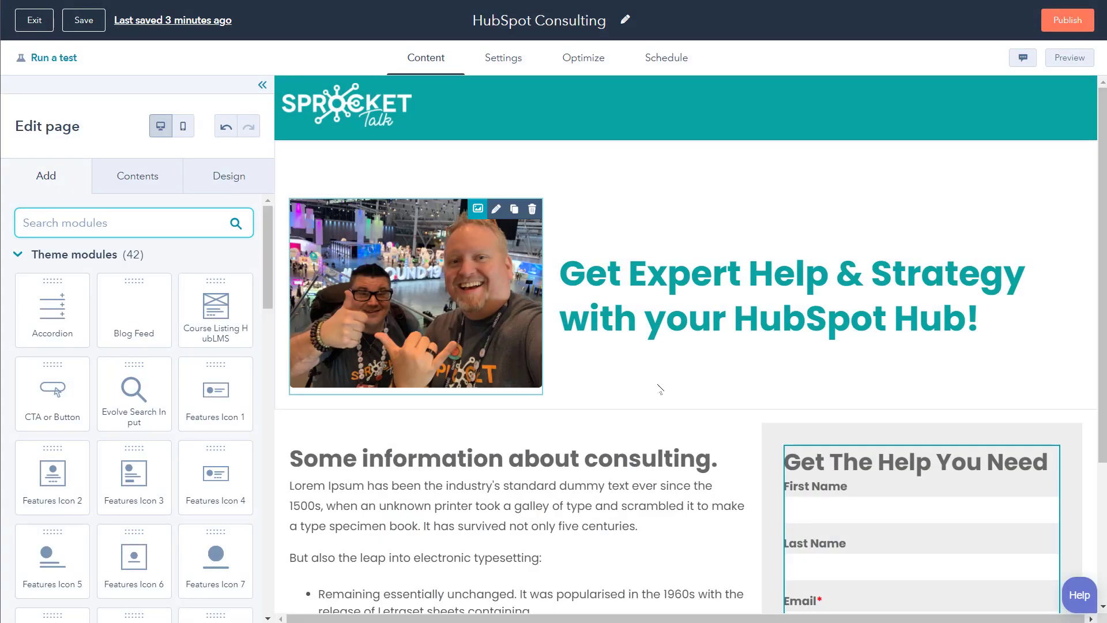
pyautogui.scroll(-3, 765, 435)
pyautogui.scroll(-1, 874, 420)
pyautogui.click(819, 418)
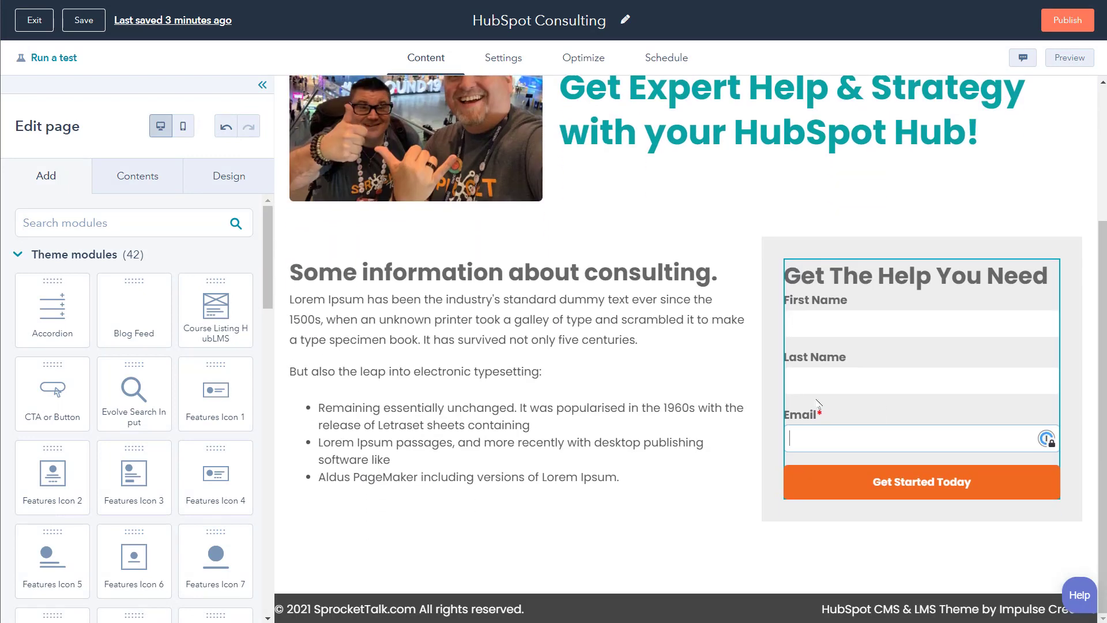
pyautogui.click(886, 370)
pyautogui.click(871, 354)
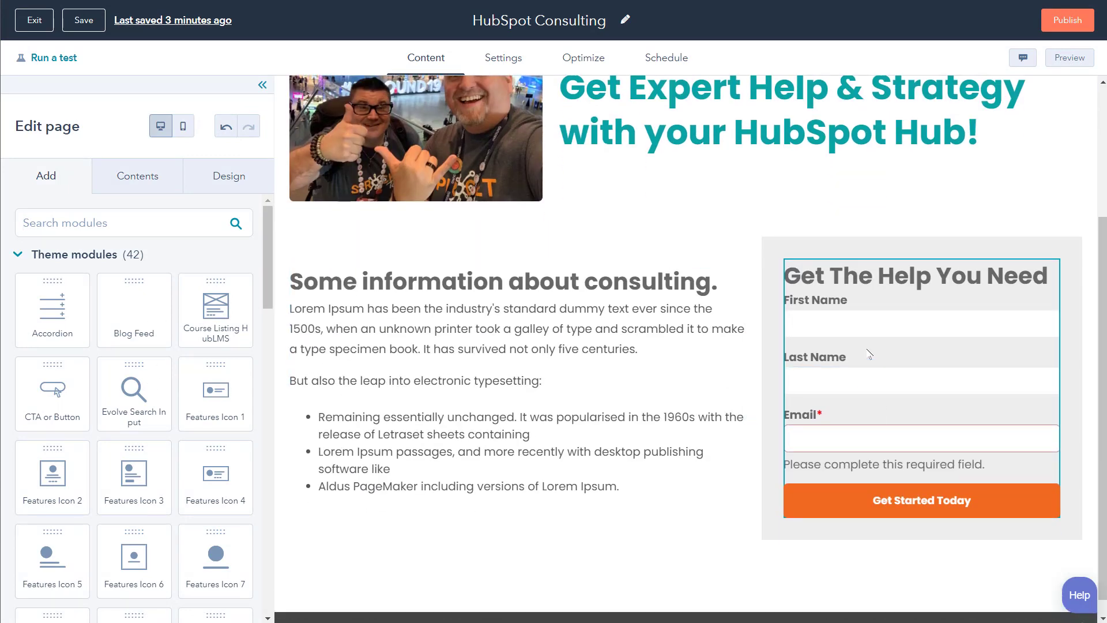
pyautogui.click(834, 266)
# Review the form's thank you options for redirecting to another page or displaying an inline message.
pyautogui.scroll(-3, 134, 398)
pyautogui.scroll(-2, 134, 398)
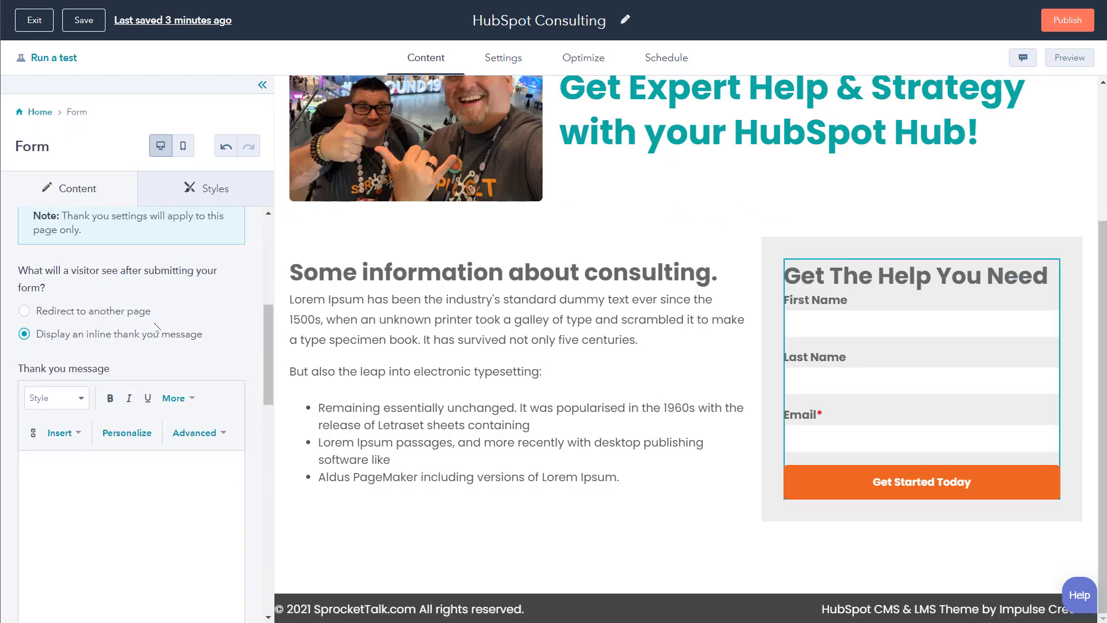
pyautogui.scroll(3, 156, 314)
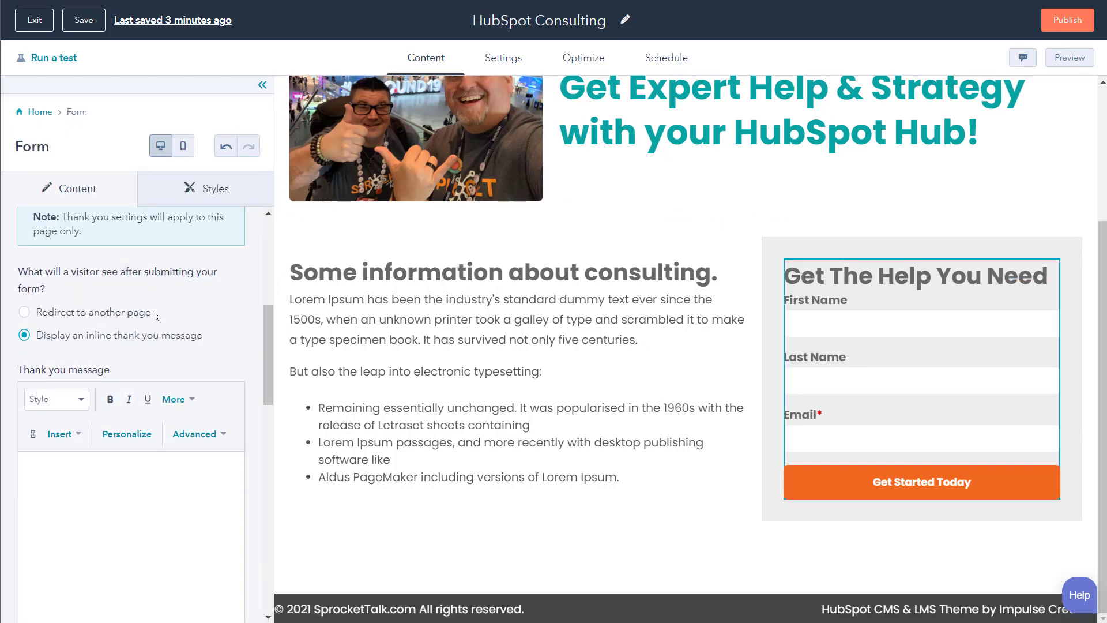
pyautogui.scroll(4, 171, 441)
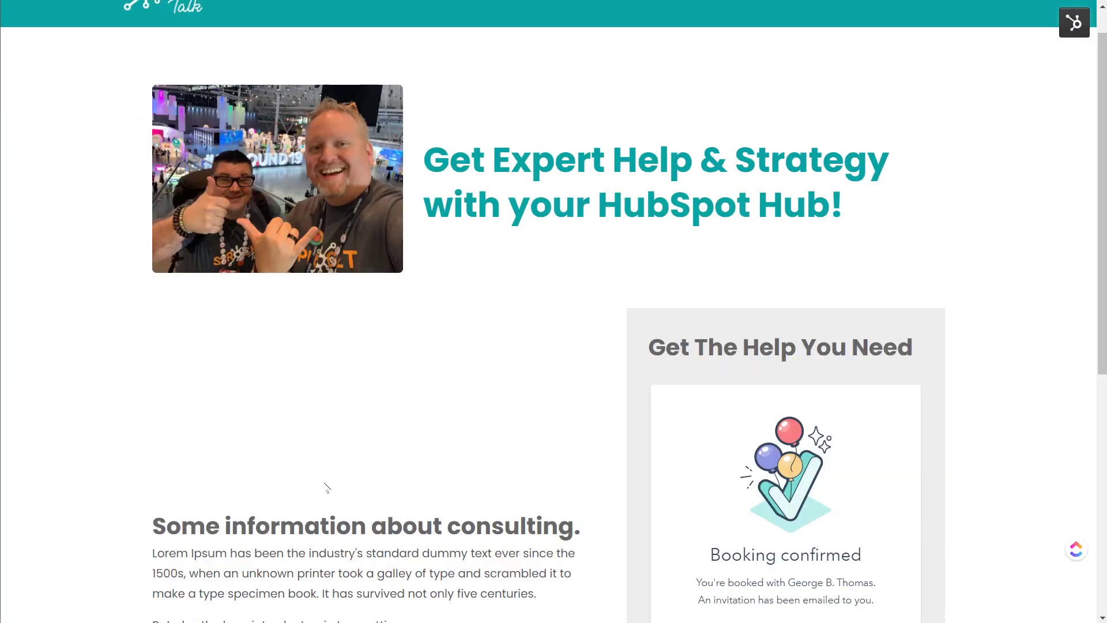
# View the HubSpot Training meeting's overview settings and return to the landing page preview with the booking confirmation.
pyautogui.scroll(-3, 427, 422)
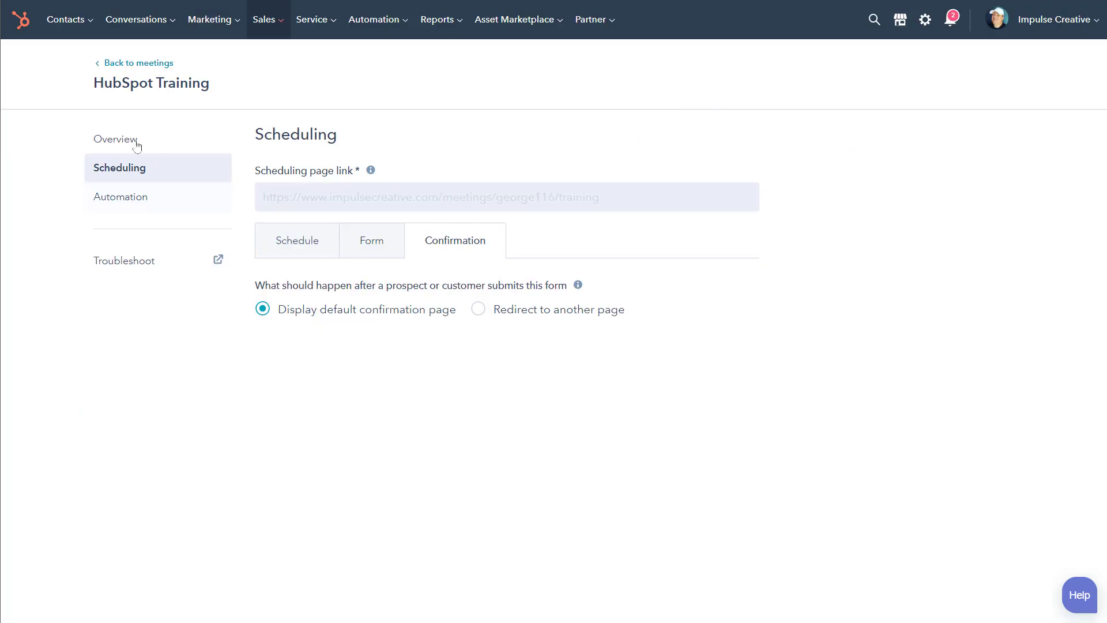
pyautogui.click(137, 142)
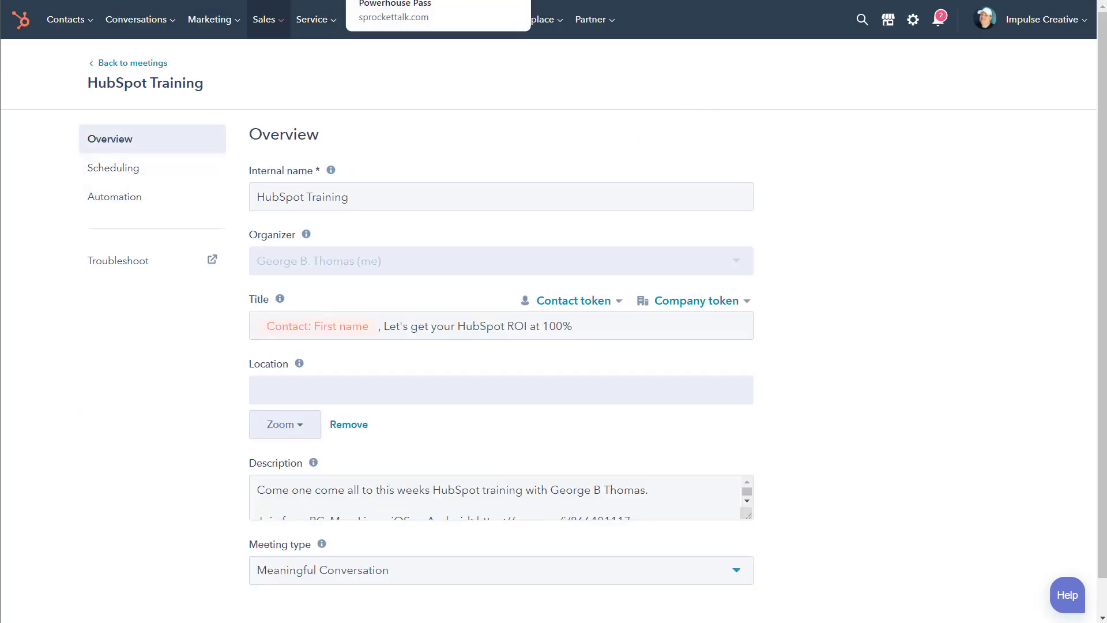
pyautogui.click(393, 0)
pyautogui.scroll(4, 744, 316)
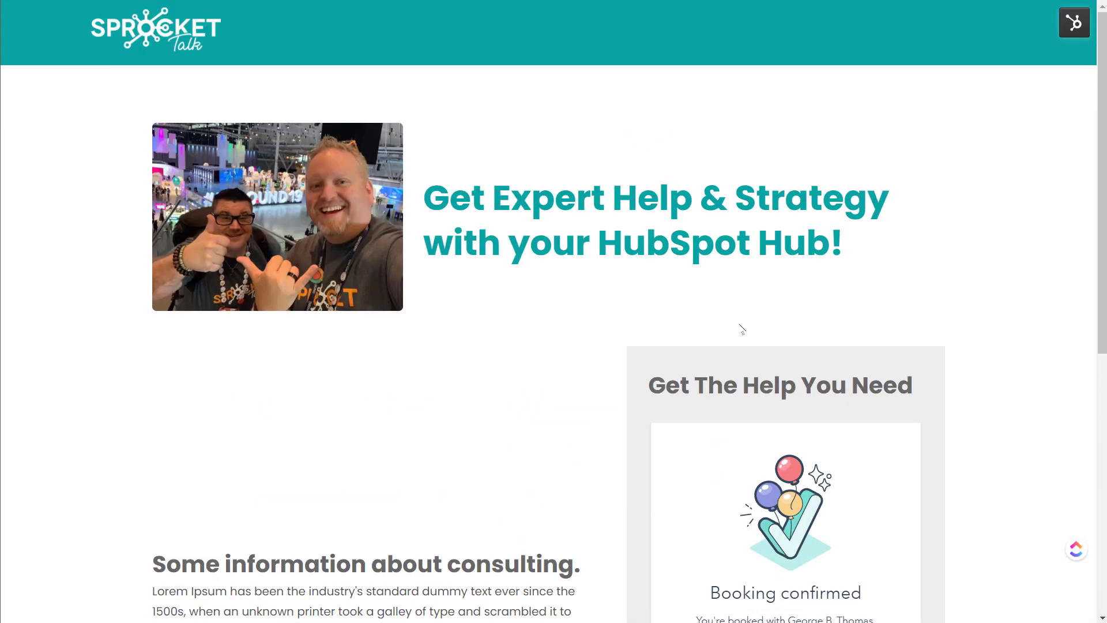